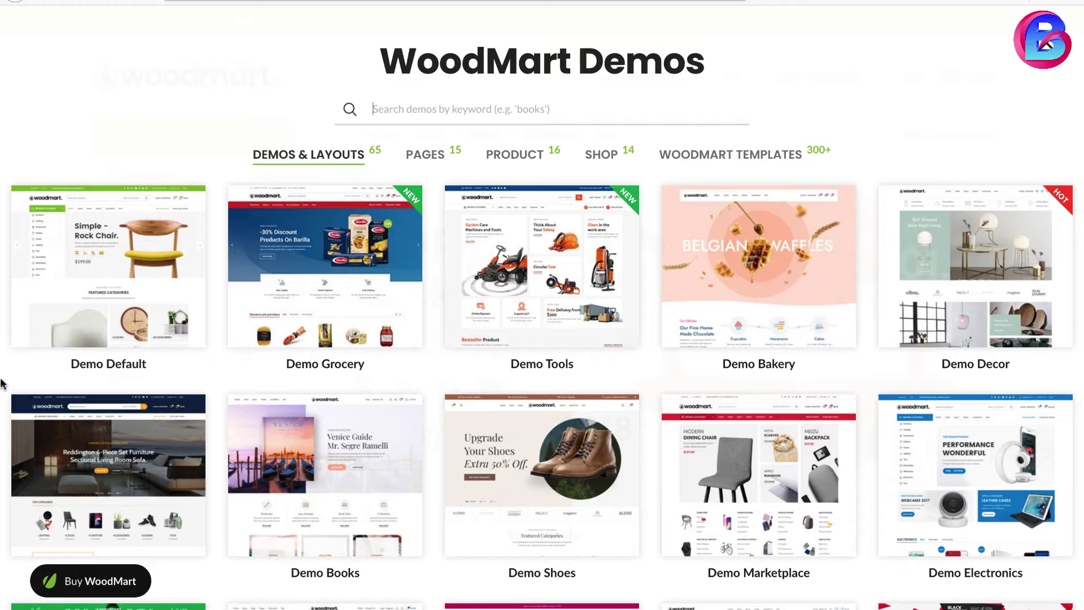
Browse the WoodMart demos and layouts gallery to examine the available store designs
scroll(3, 384, "down", 10)
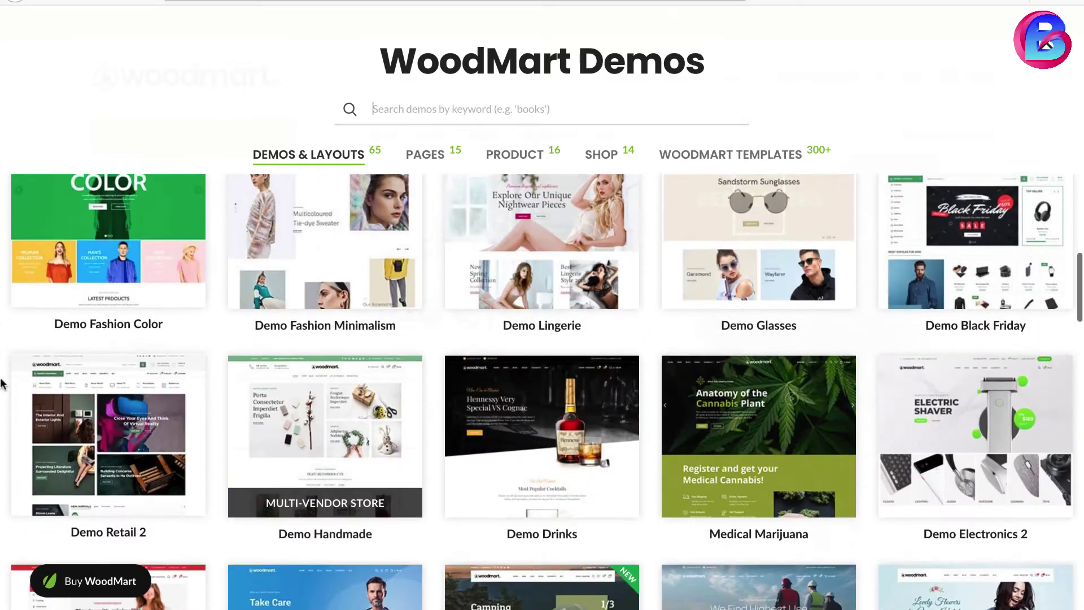
scroll(3, 384, "down", 5)
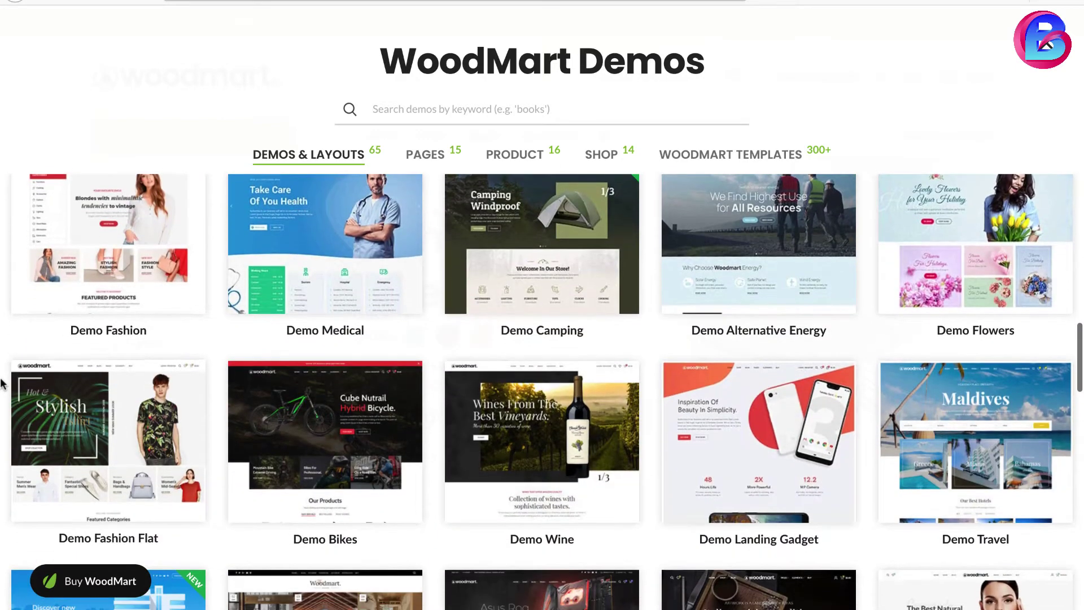
scroll(3, 384, "down", 5)
scroll(3, 384, "down", 1)
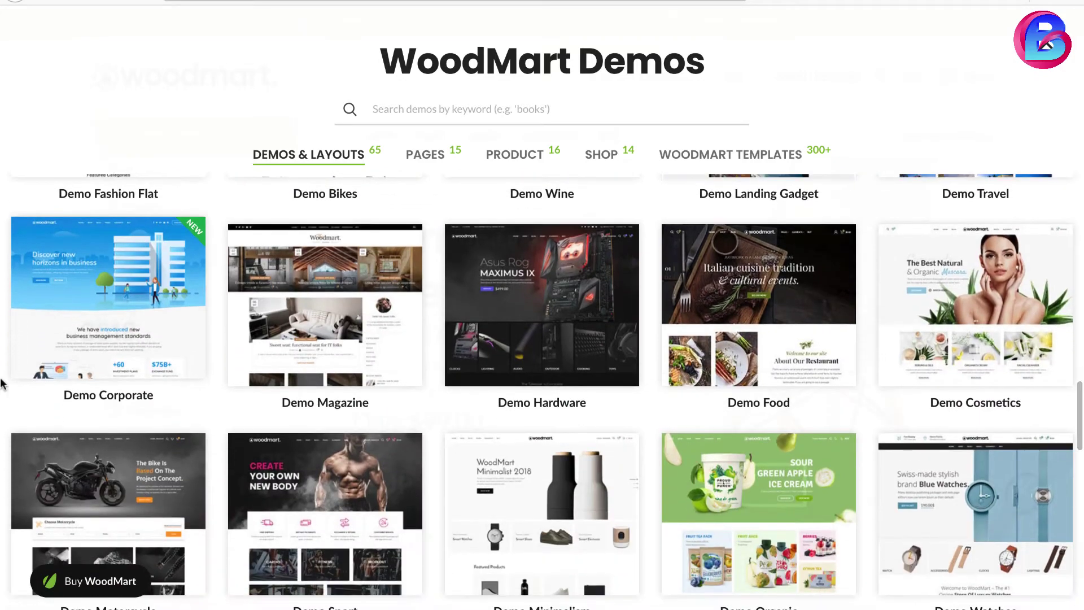
scroll(3, 384, "down", 5)
scroll(2, 384, "down", 5)
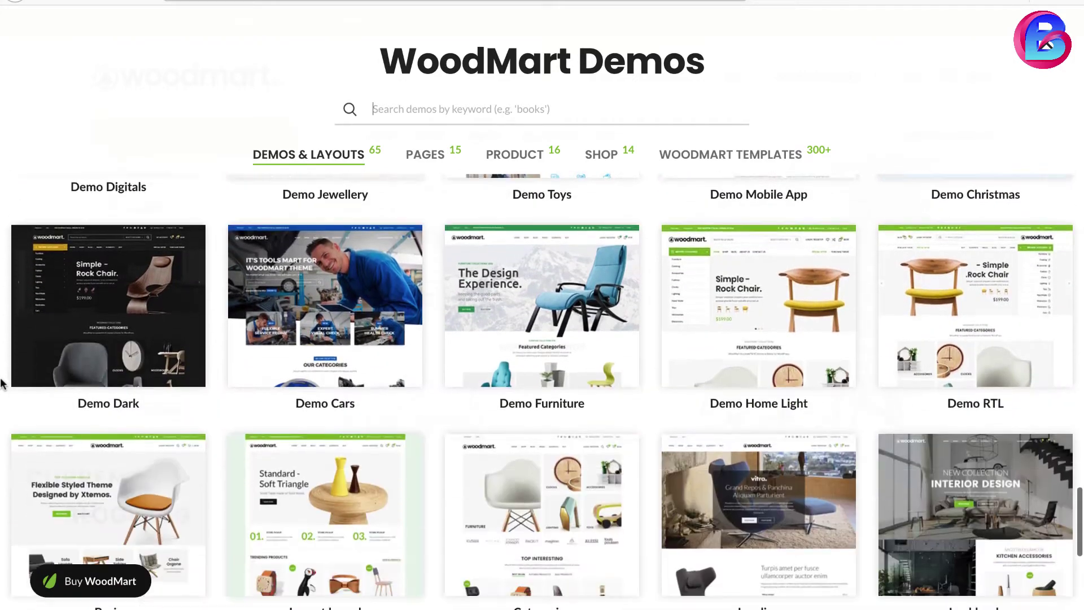
scroll(3, 384, "down", 4)
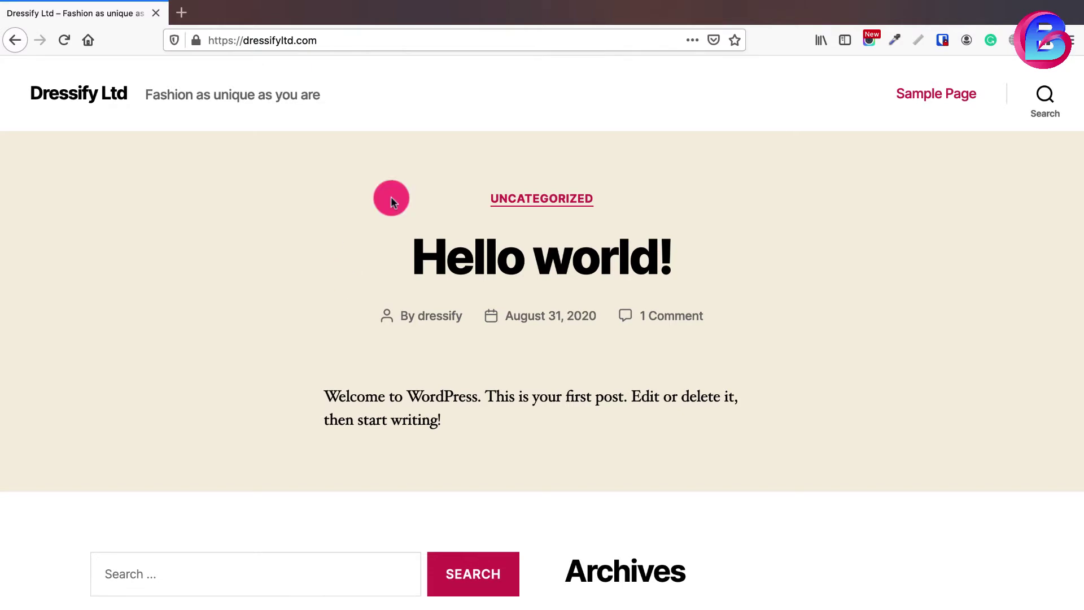
Go to the WordPress admin login page at dressifyltd.com/wp-admin/
left_click(425, 41)
left_click(425, 41)
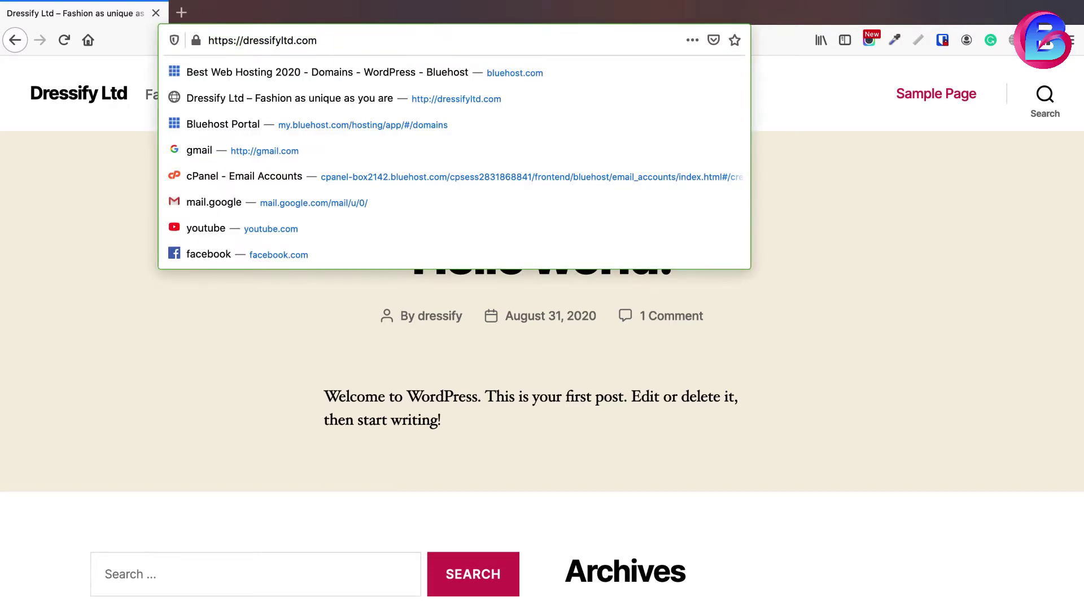
type("/wp-")
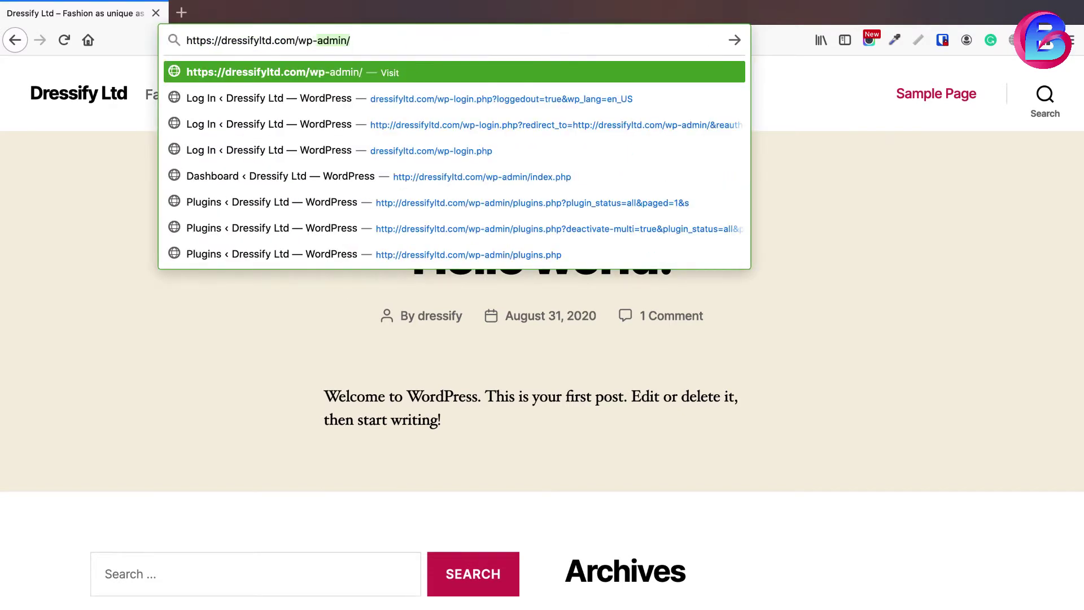
type("admin/")
key("Return")
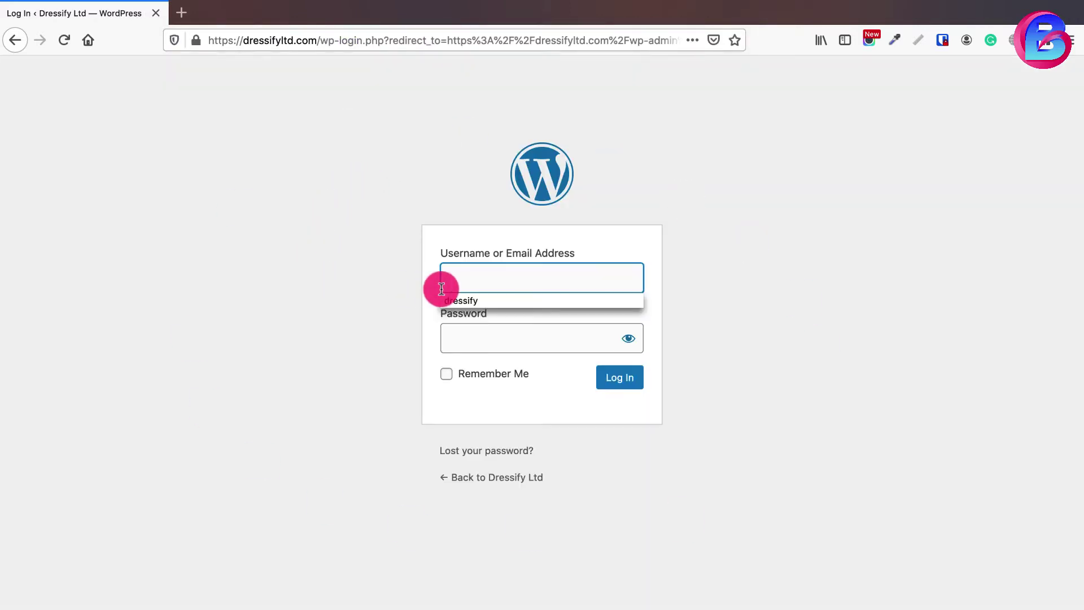
Log in to WordPress with the admin username and the account password, and decline saving the login in the browser
left_click(475, 300)
left_click(505, 341)
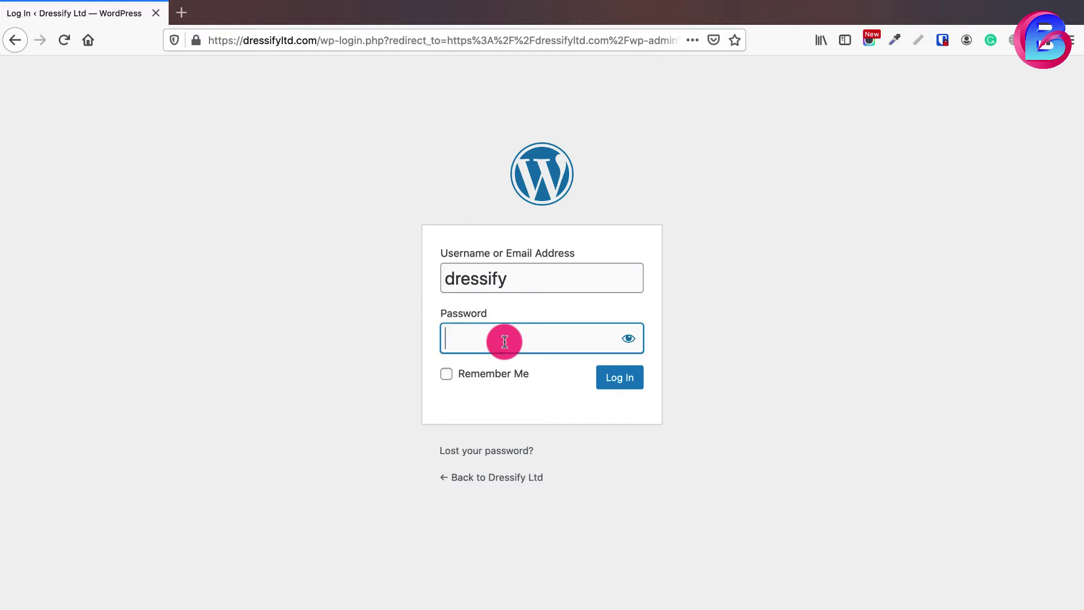
type("••")
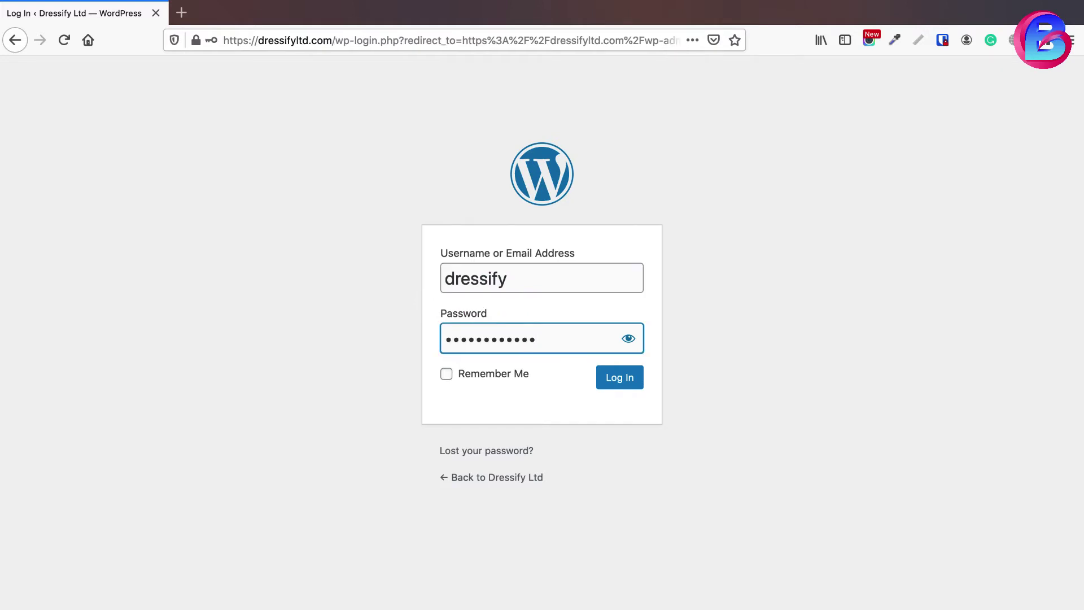
key("Return")
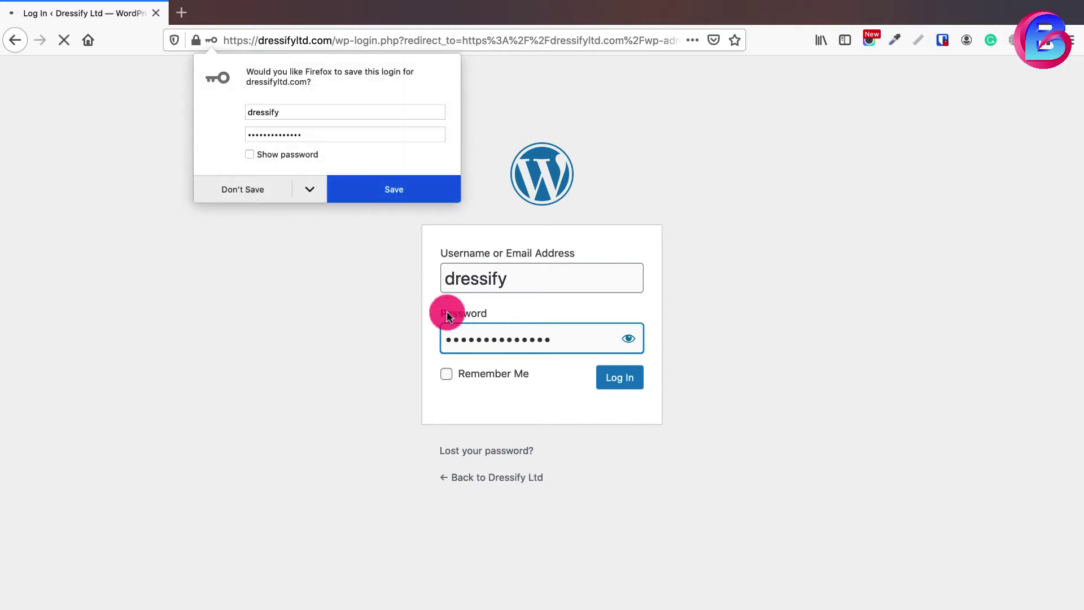
left_click(233, 186)
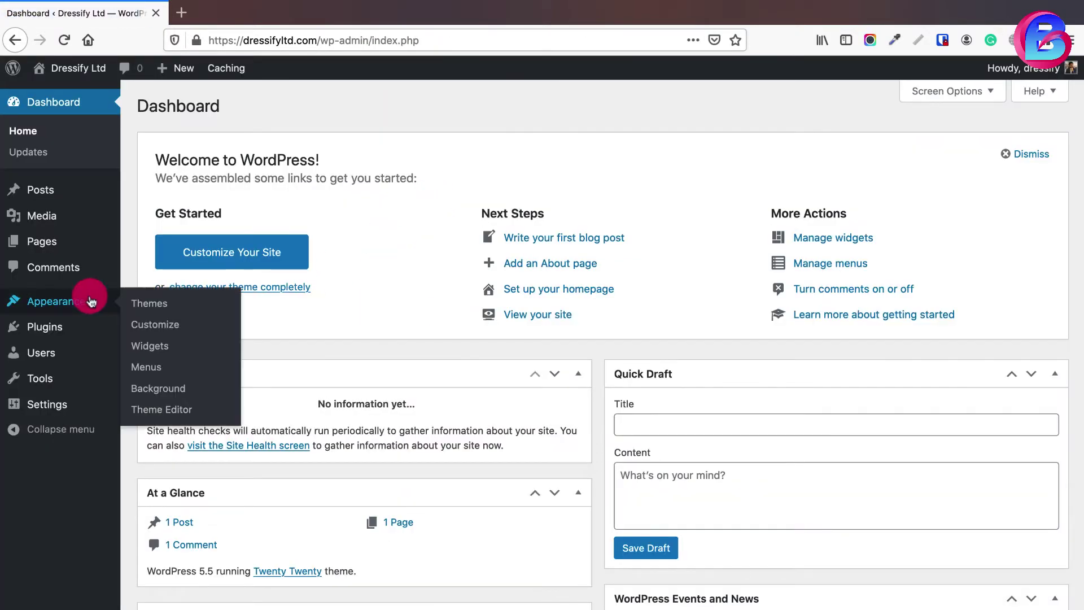
Open the theme upload form for adding a new theme and start browsing for a theme file
left_click(146, 306)
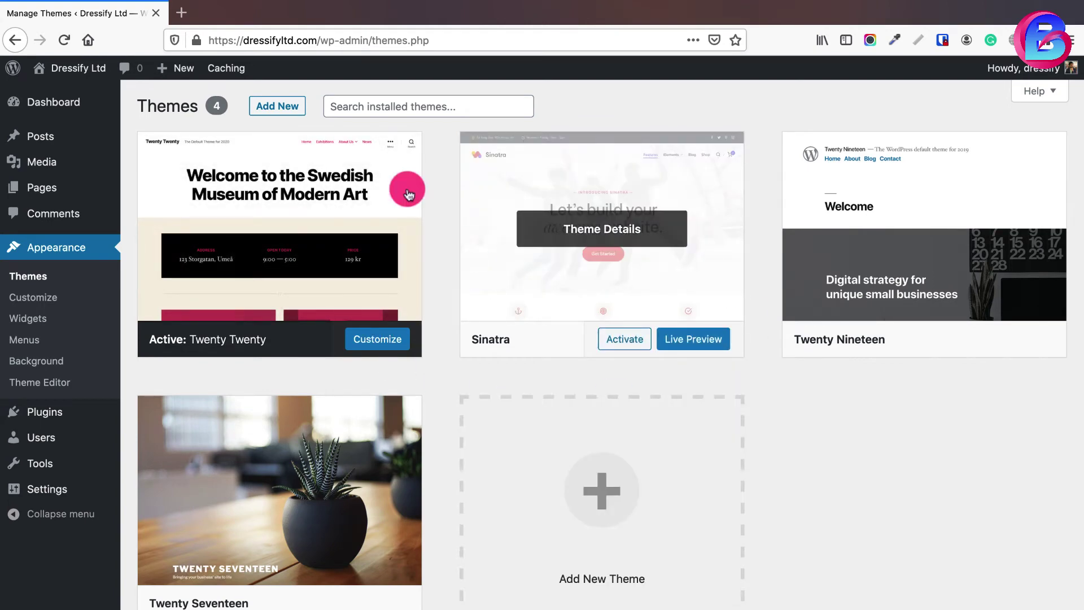
left_click(281, 112)
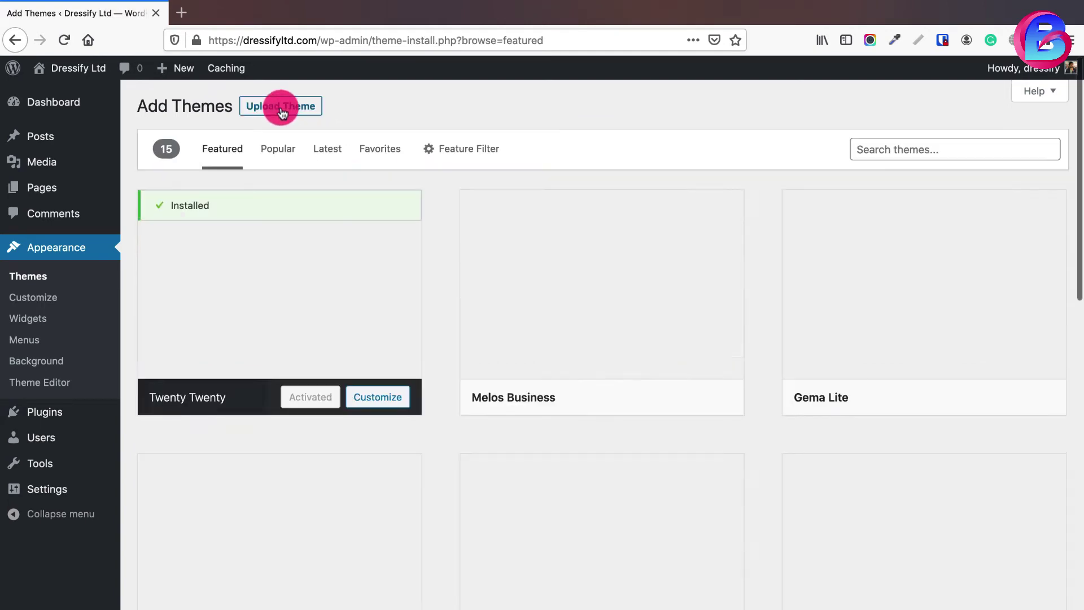
left_click(279, 108)
left_click(491, 248)
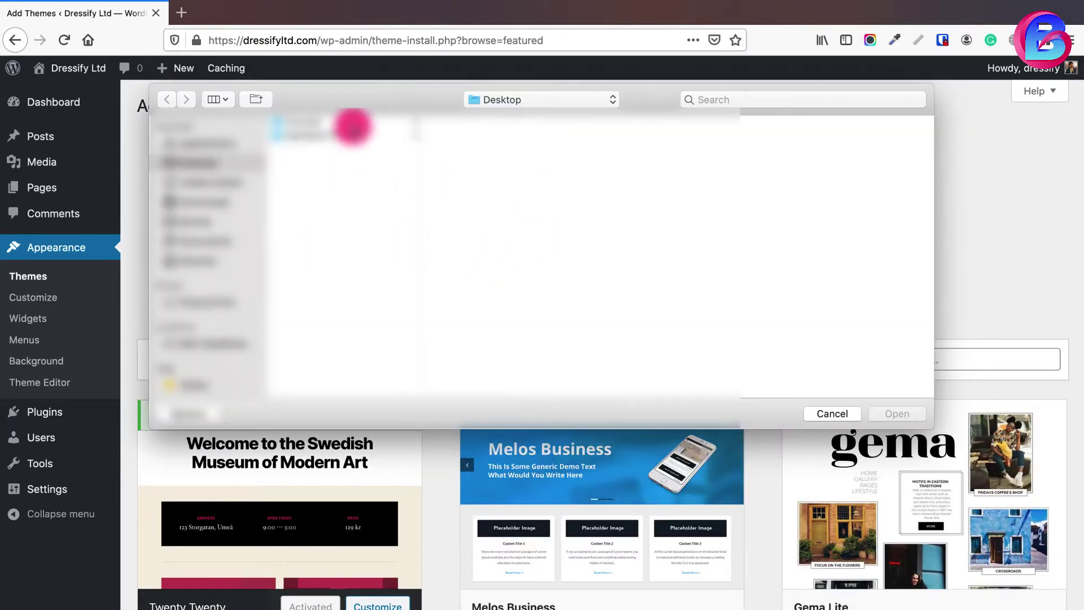
Choose woodmart.zip from the WoodMart Theme folder inside the themeforest folder in resource, and install it
left_click(353, 125)
left_click(452, 135)
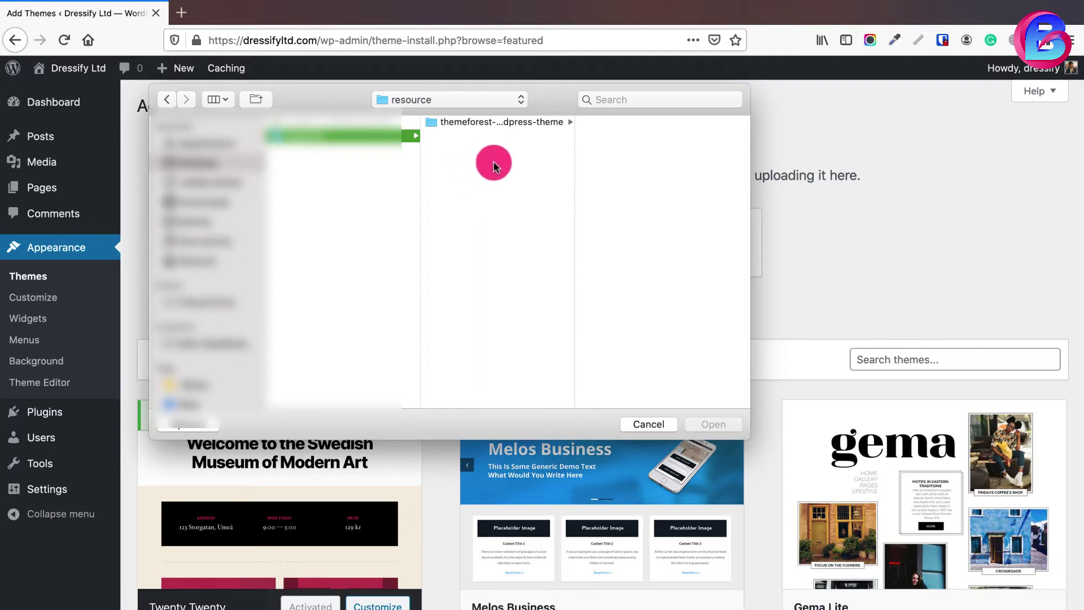
left_click(518, 122)
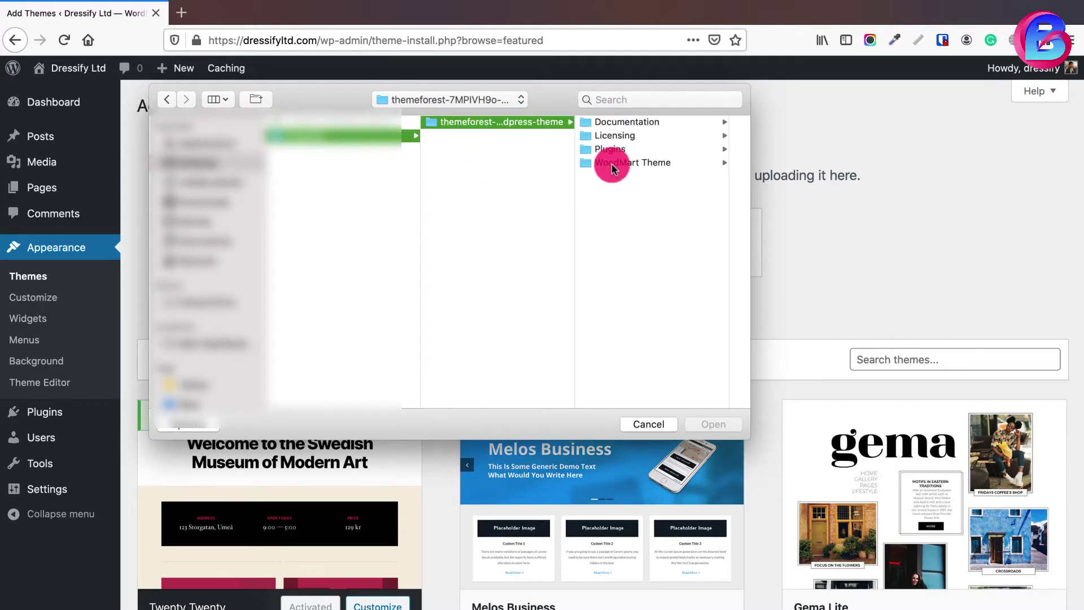
left_click(609, 164)
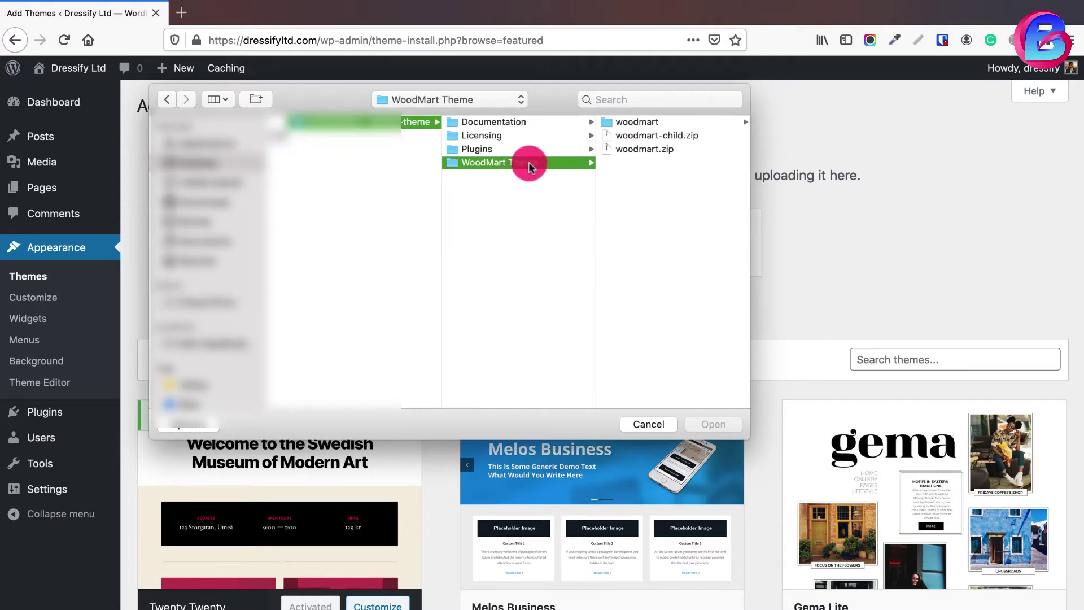
left_click(636, 149)
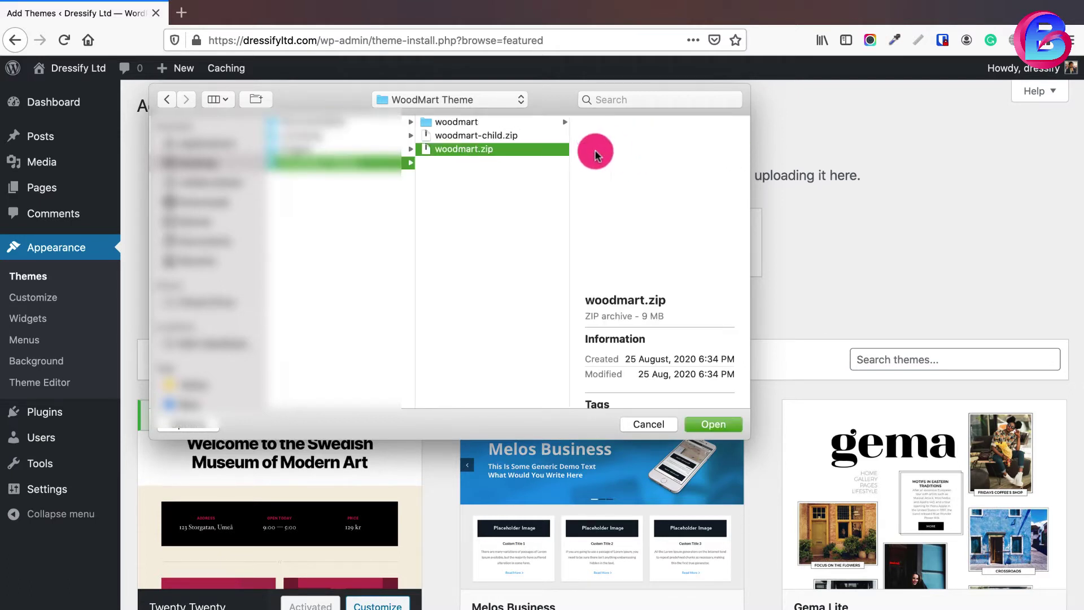
left_click(711, 435)
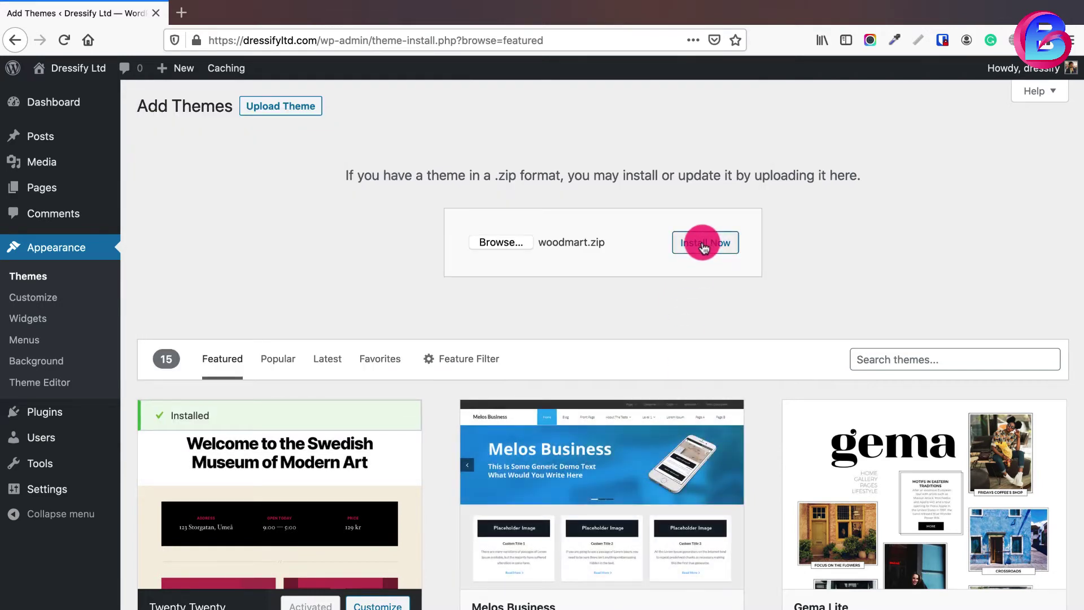
left_click(703, 245)
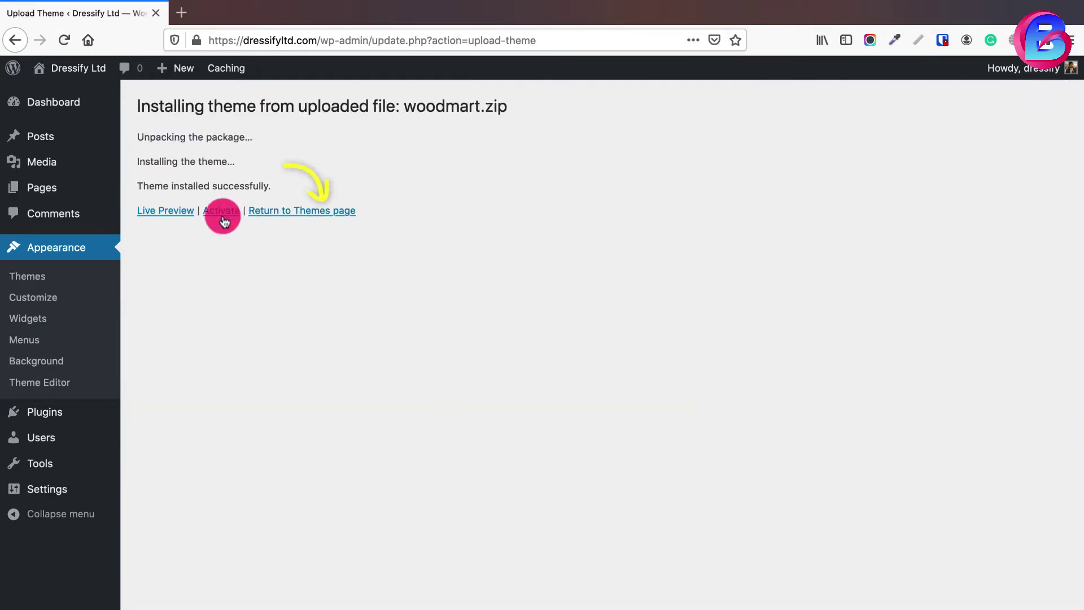
Upload and install woodmart-child.zip as another new theme, and activate it
left_click(309, 215)
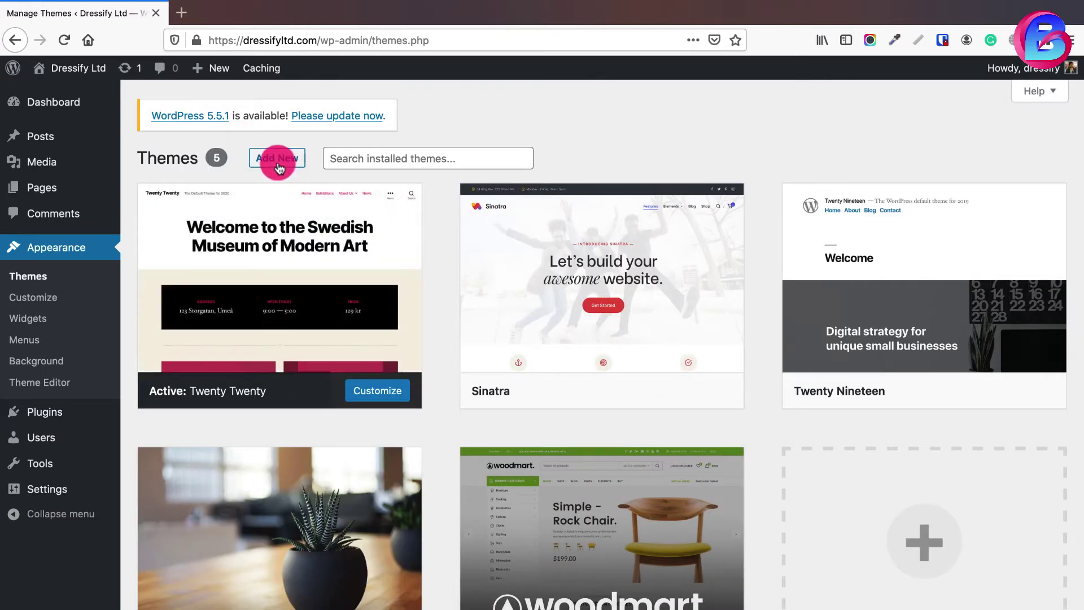
left_click(277, 160)
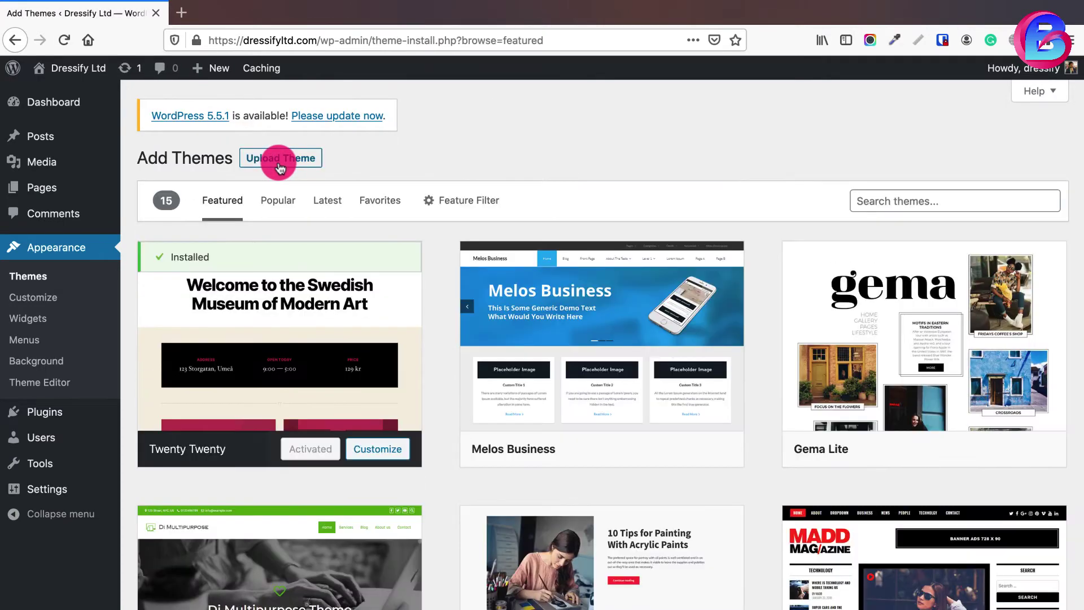
left_click(278, 161)
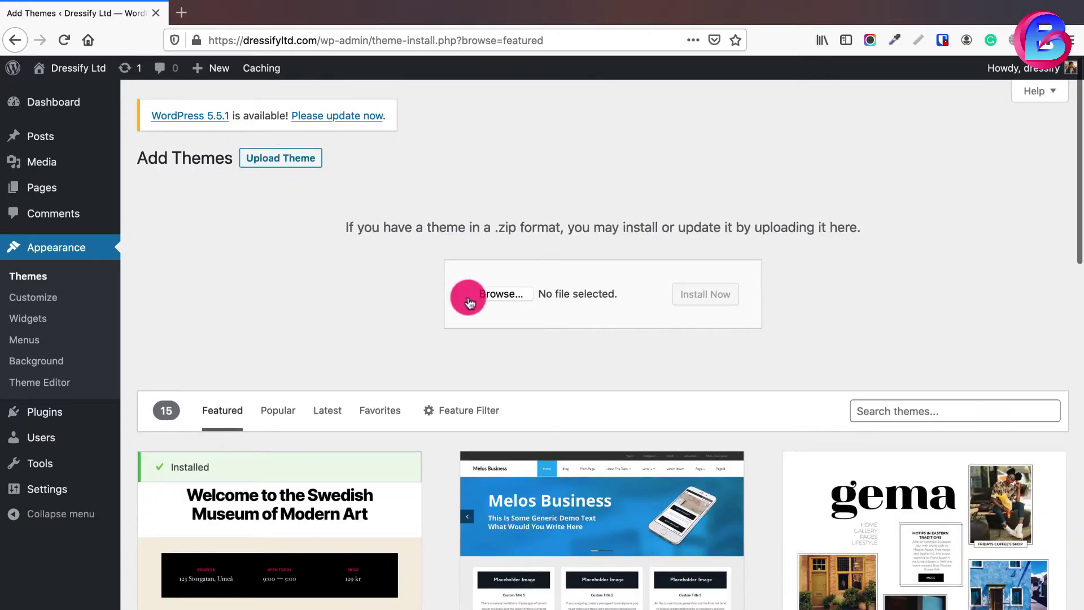
left_click(500, 297)
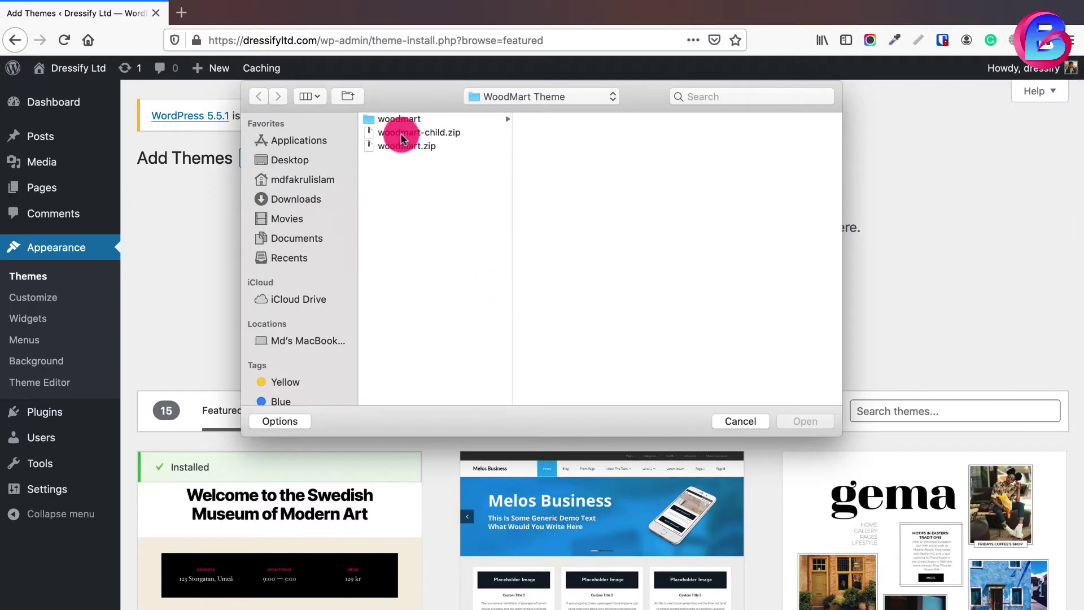
left_click(440, 138)
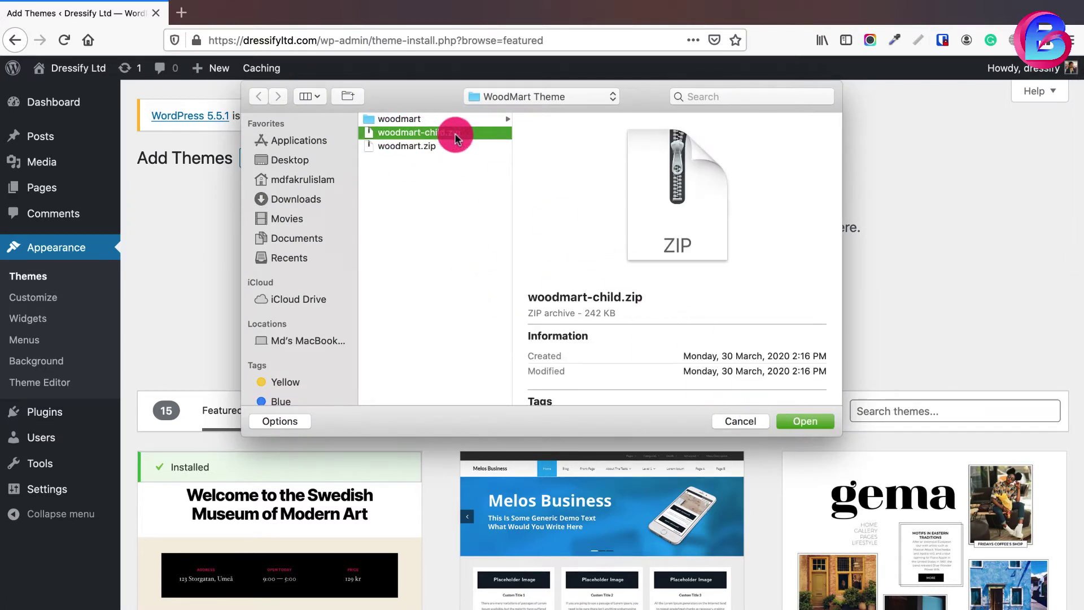
left_click(398, 146)
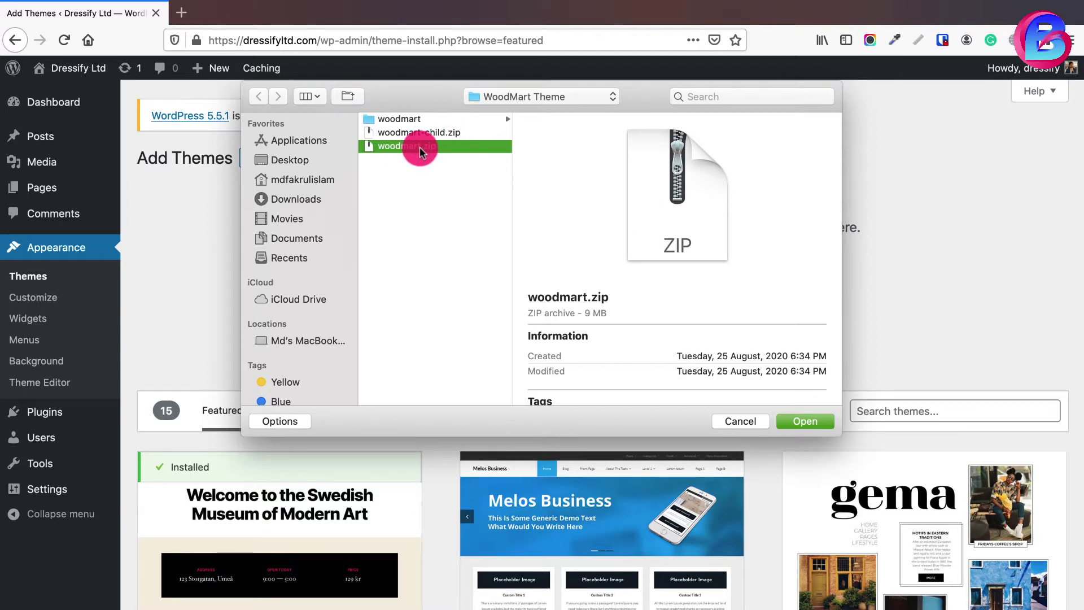
left_click(442, 133)
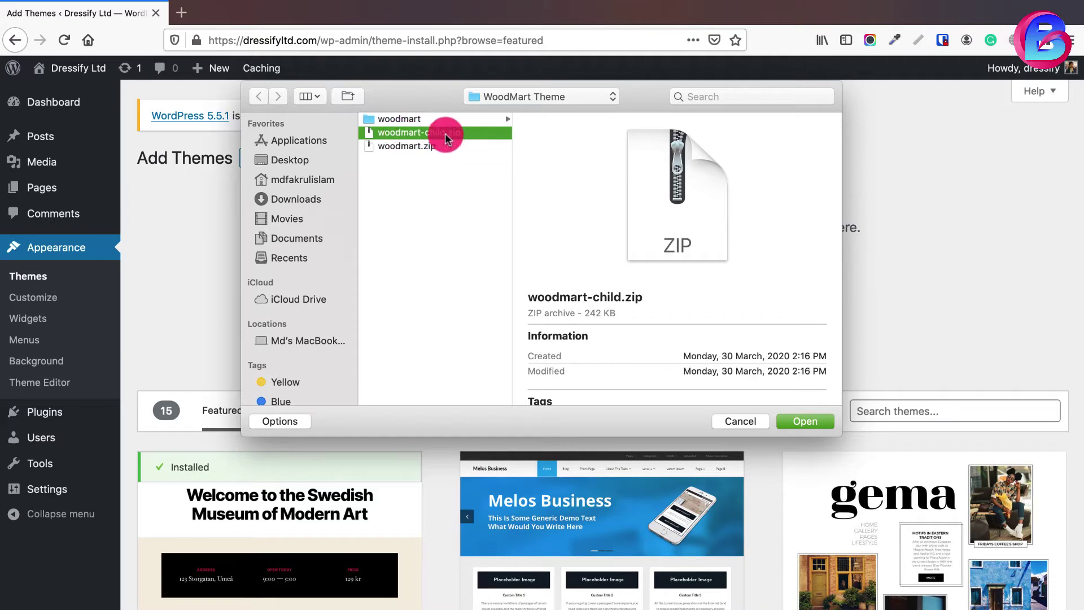
left_click(806, 421)
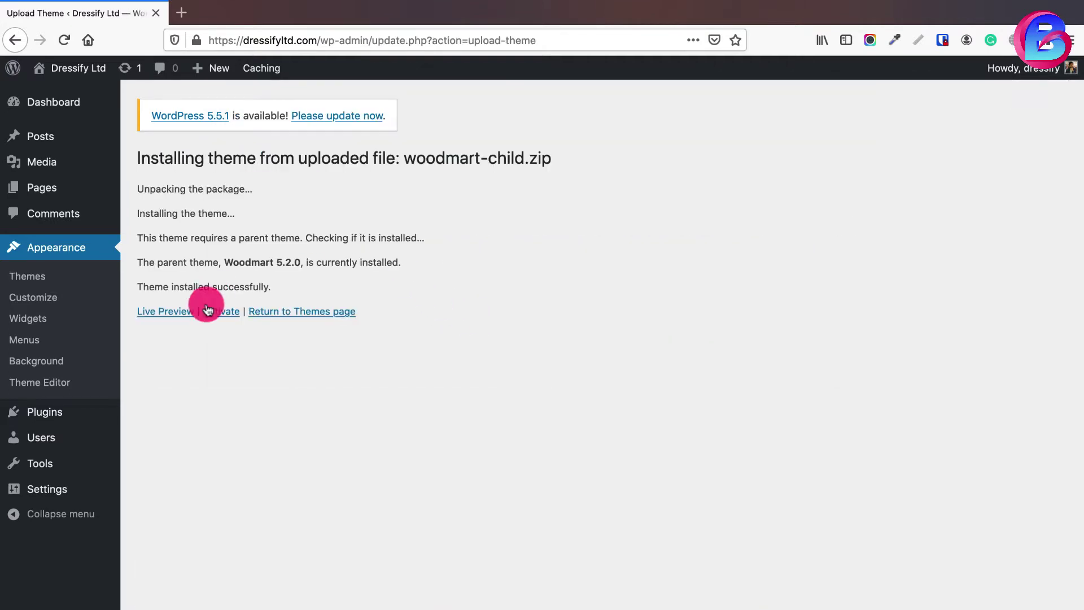
left_click(222, 314)
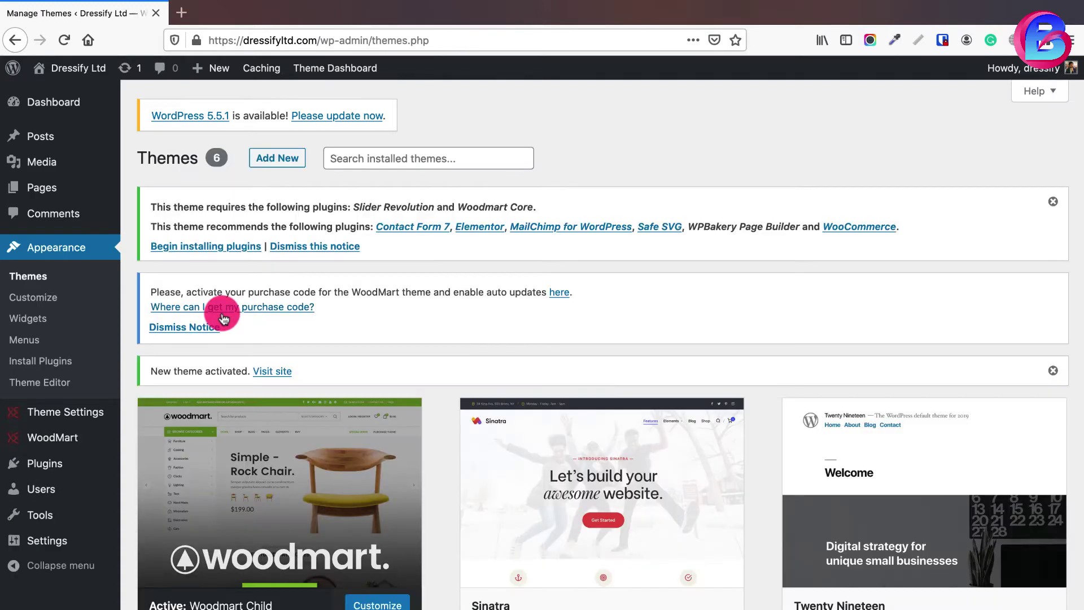
Delete the unused Sinatra theme from the installed themes and confirm the deletion
scroll(436, 337, "down", 5)
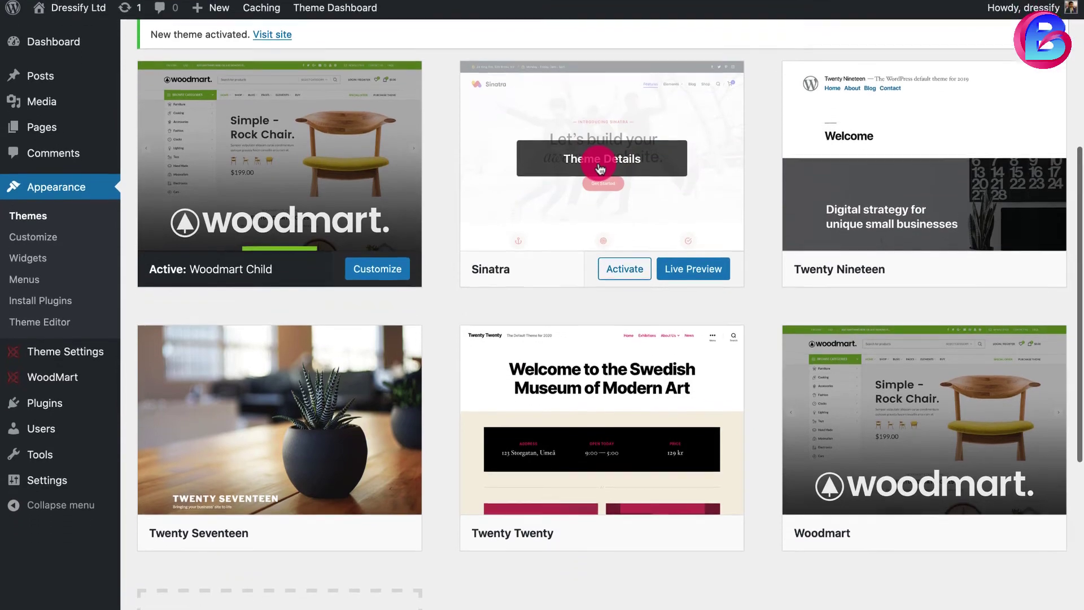
left_click(601, 168)
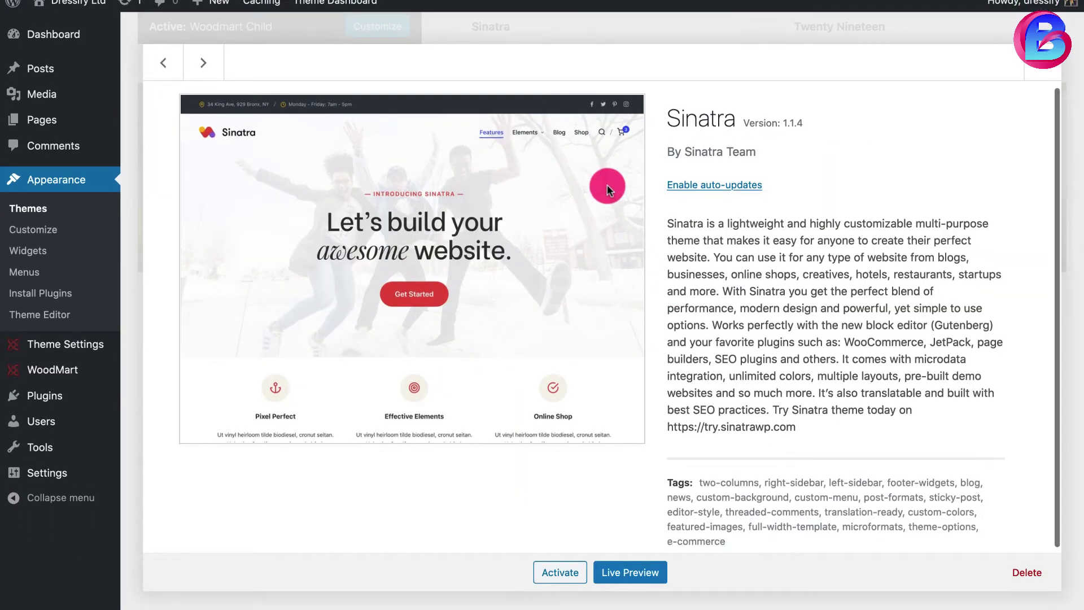
left_click(1028, 572)
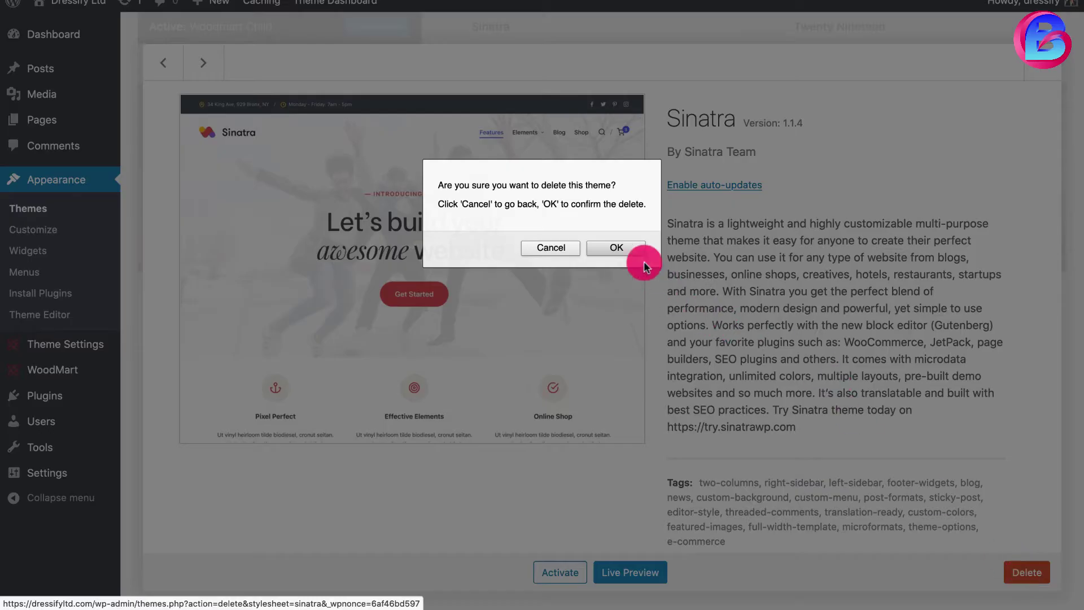
left_click(628, 247)
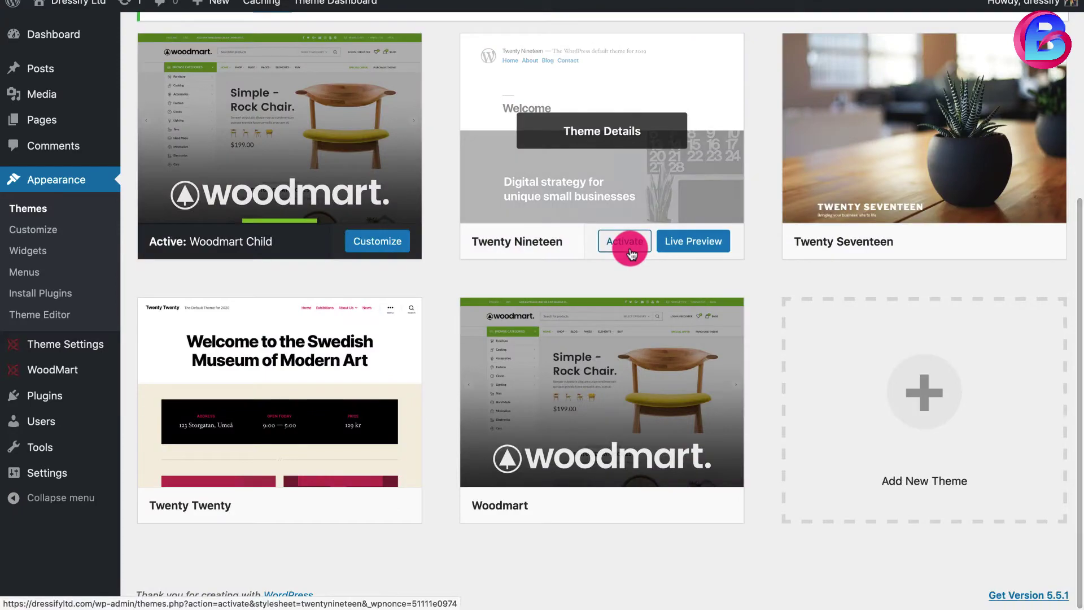
Delete the unused Twenty Nineteen, Twenty Seventeen and Twenty Twenty themes, confirming each deletion
left_click(590, 143)
left_click(1028, 572)
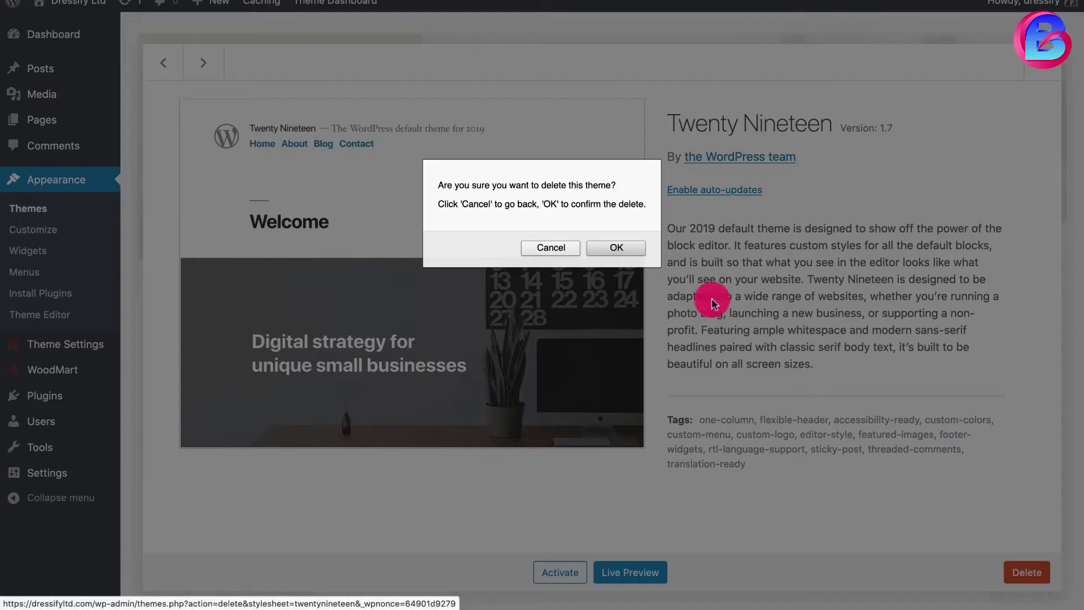
left_click(624, 248)
left_click(921, 113)
left_click(1028, 572)
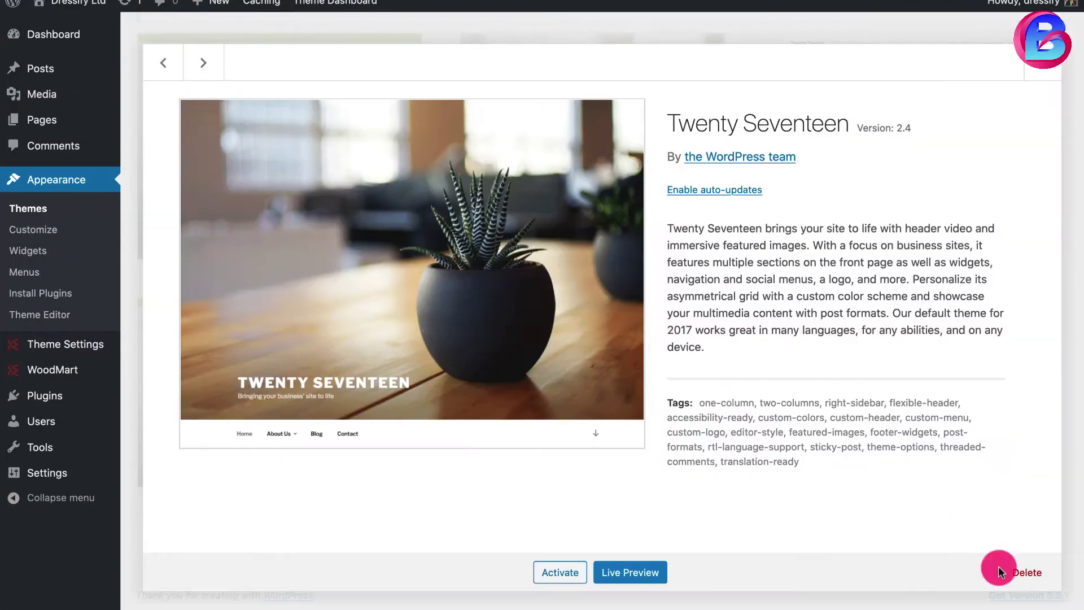
left_click(619, 249)
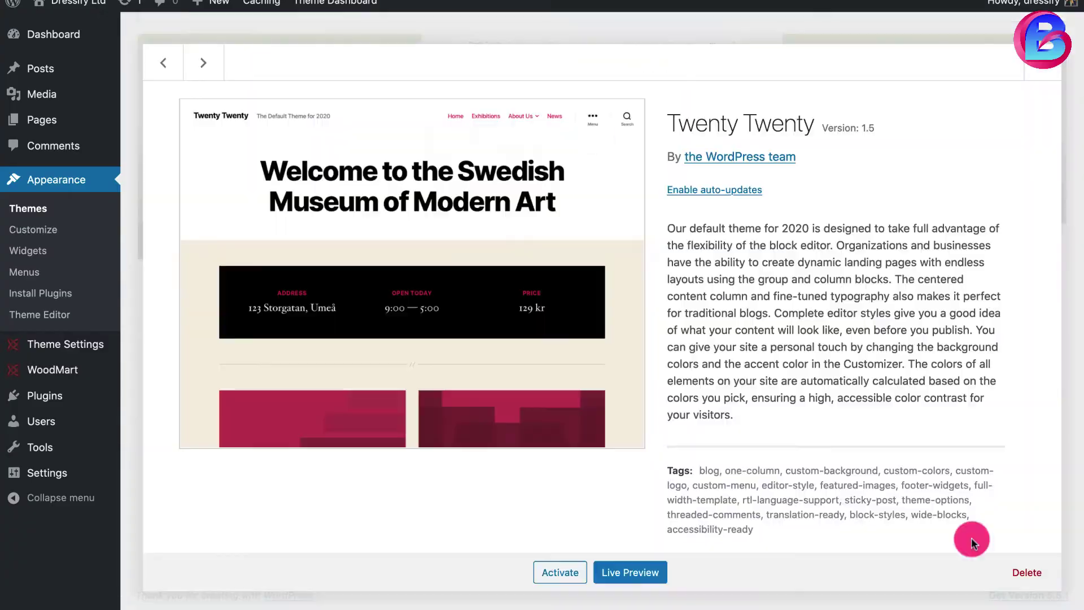
left_click(1027, 572)
left_click(619, 249)
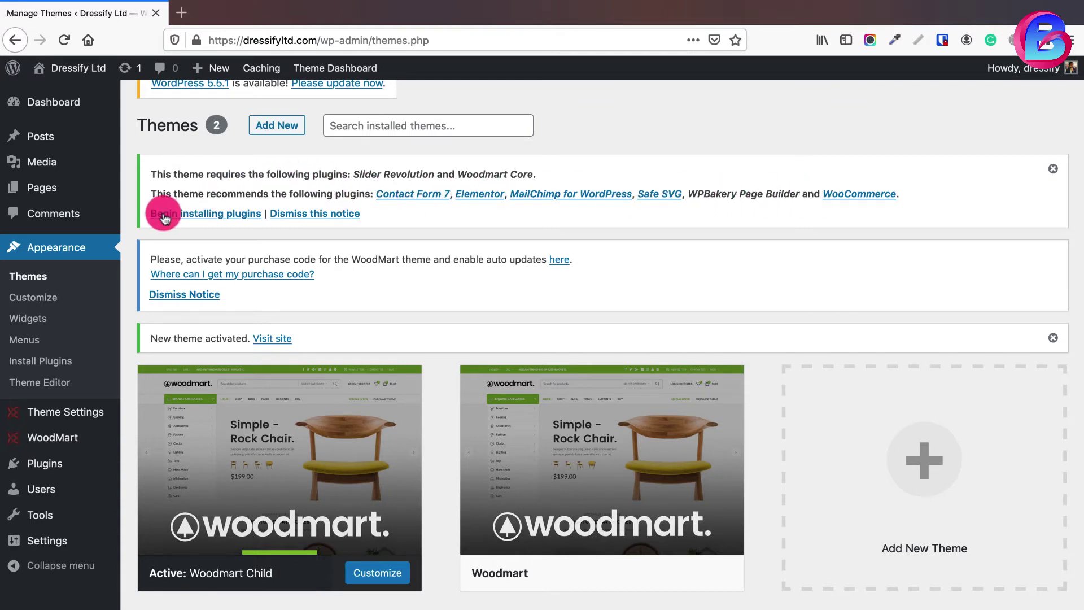
Bulk-install all the plugins required or recommended by the theme except WPBakery Page Builder
left_click(226, 218)
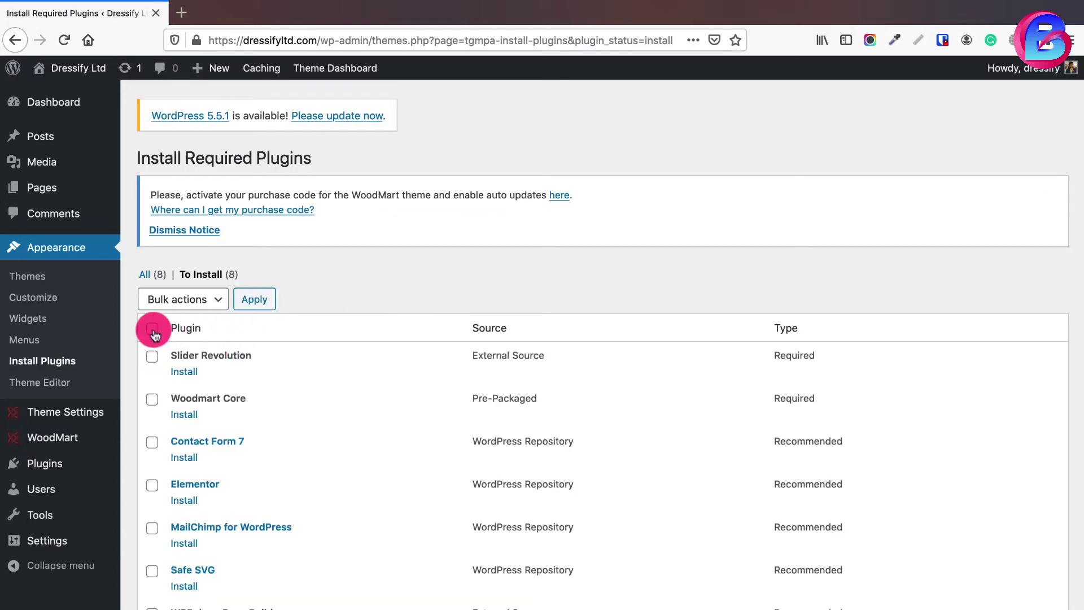
left_click(152, 328)
scroll(206, 383, "down", 5)
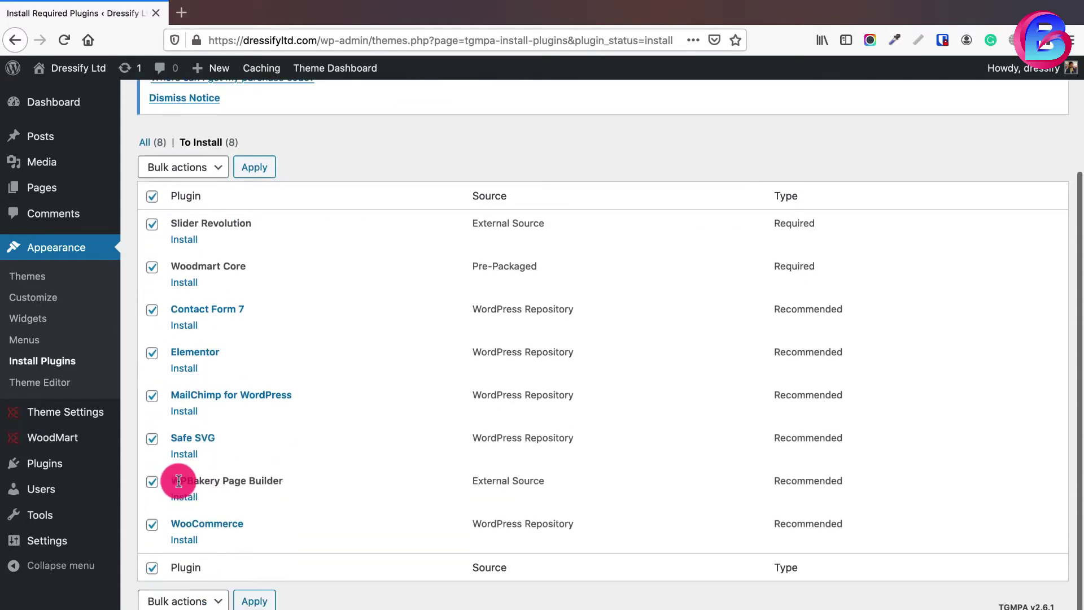
left_click(152, 482)
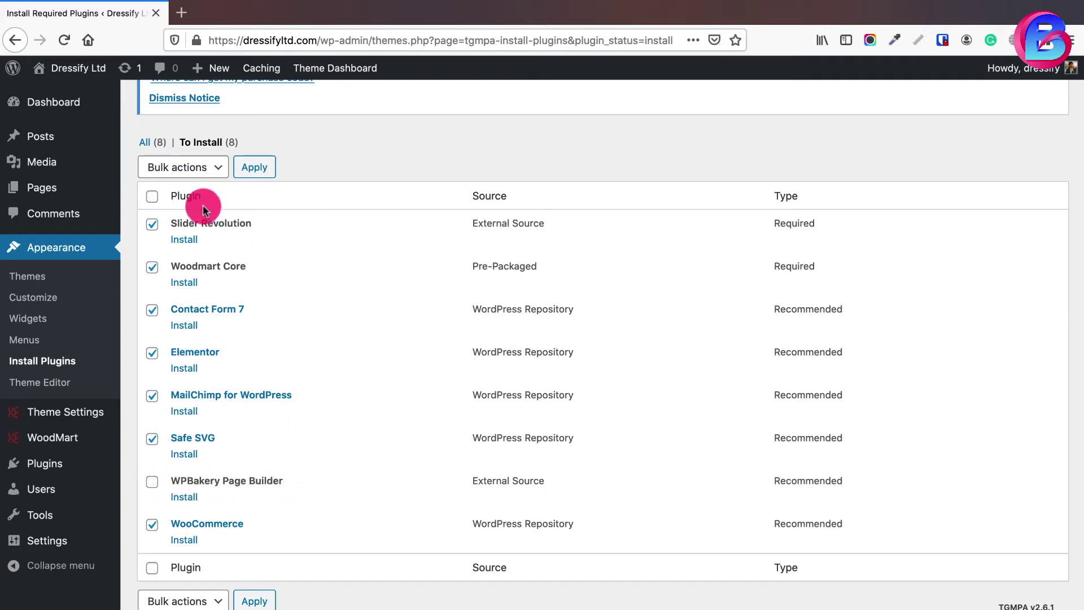
left_click(177, 166)
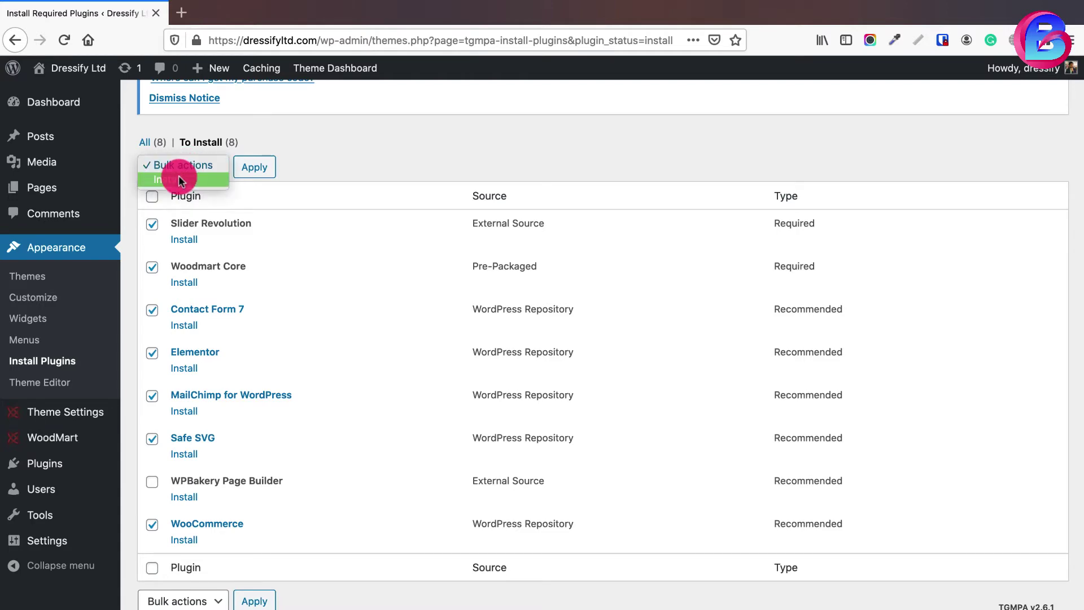
left_click(180, 180)
left_click(251, 168)
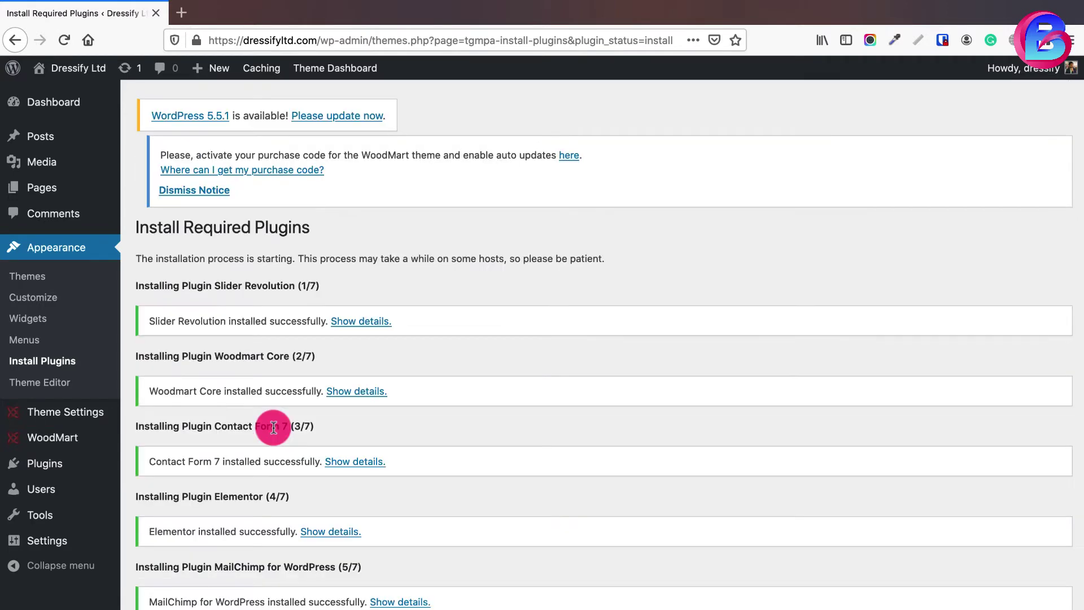
Return to the required plugins list and bulk-activate every plugin except WPBakery Page Builder
scroll(273, 428, "down", 5)
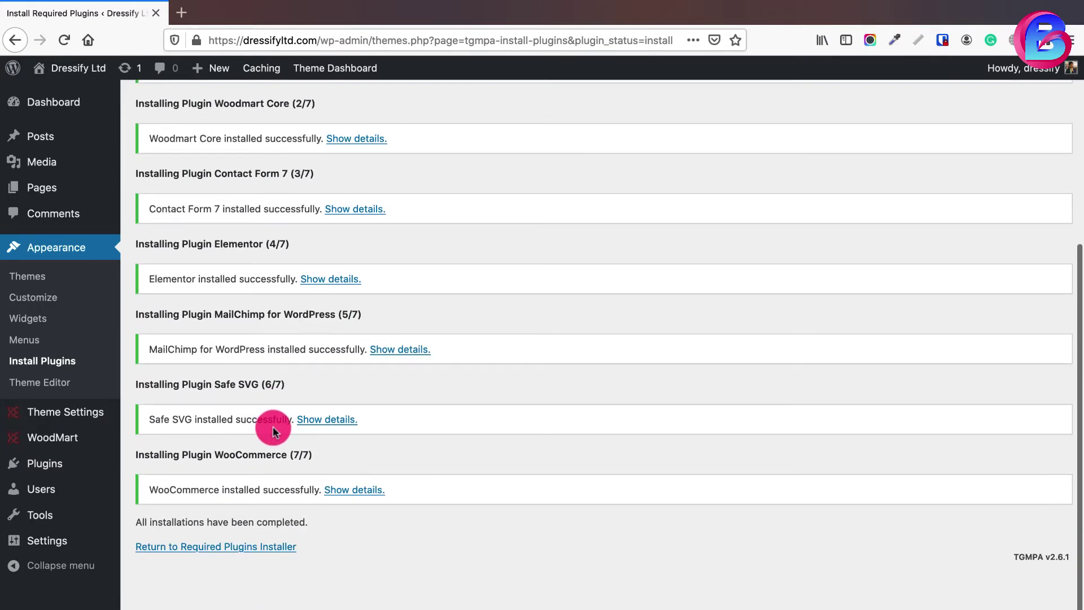
left_click(256, 552)
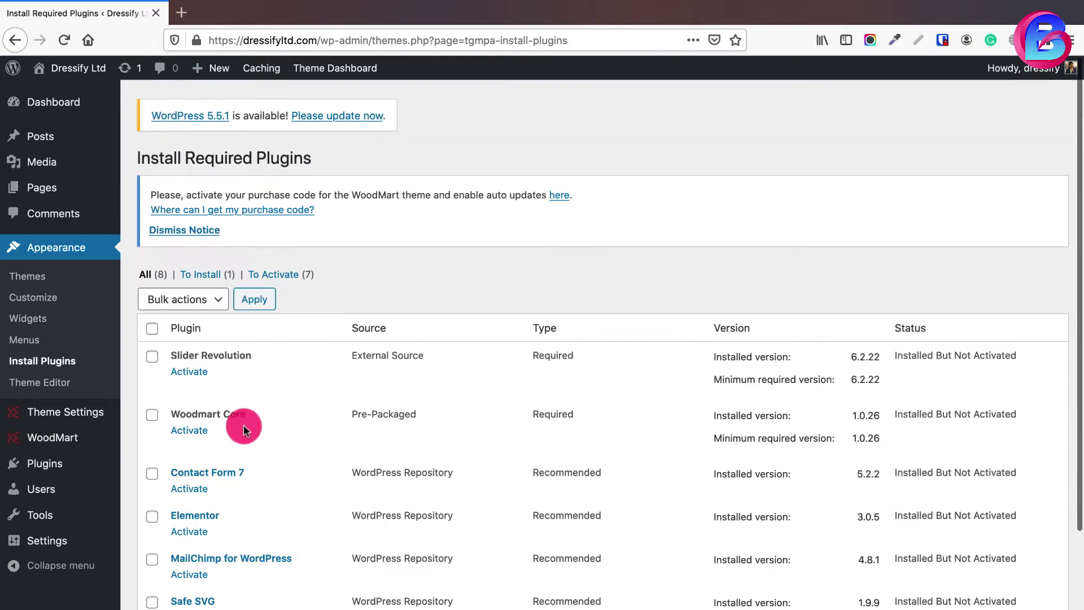
scroll(212, 435, "down", 3)
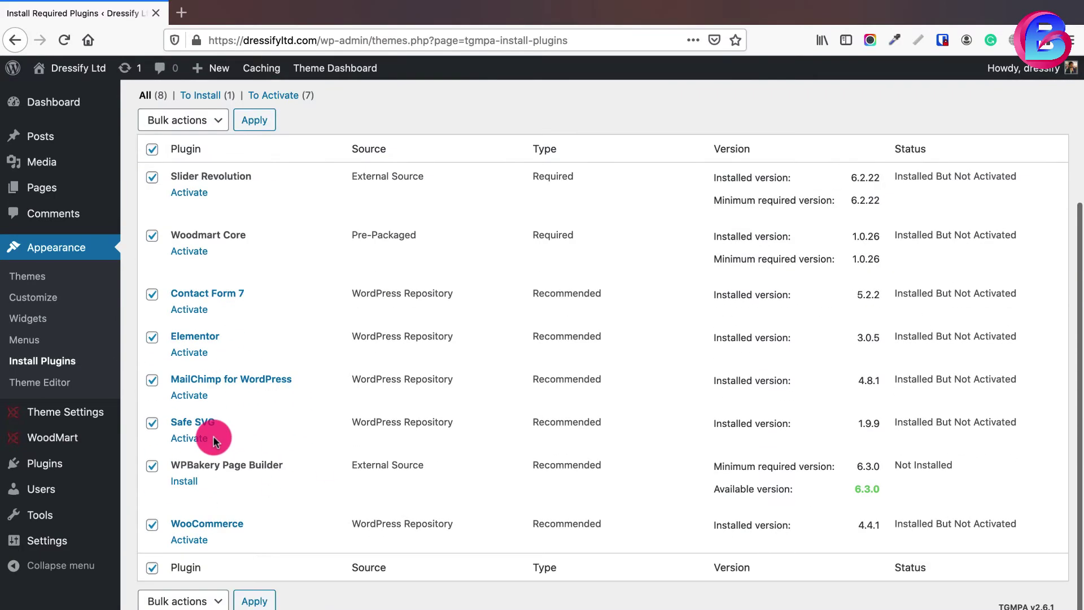
left_click(152, 471)
scroll(283, 444, "up", 3)
left_click(198, 277)
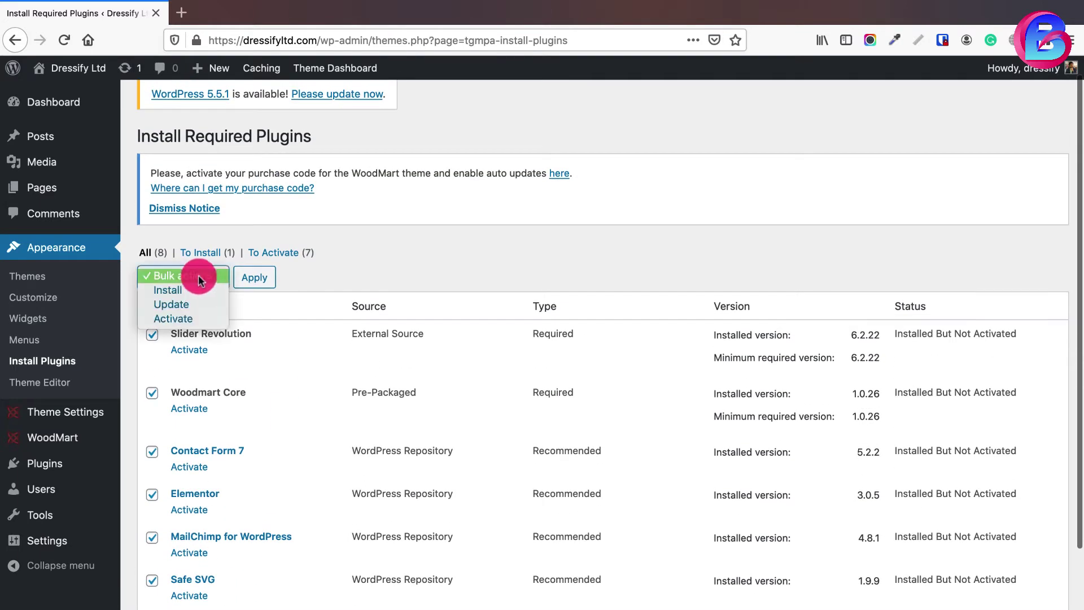
left_click(198, 275)
left_click(166, 277)
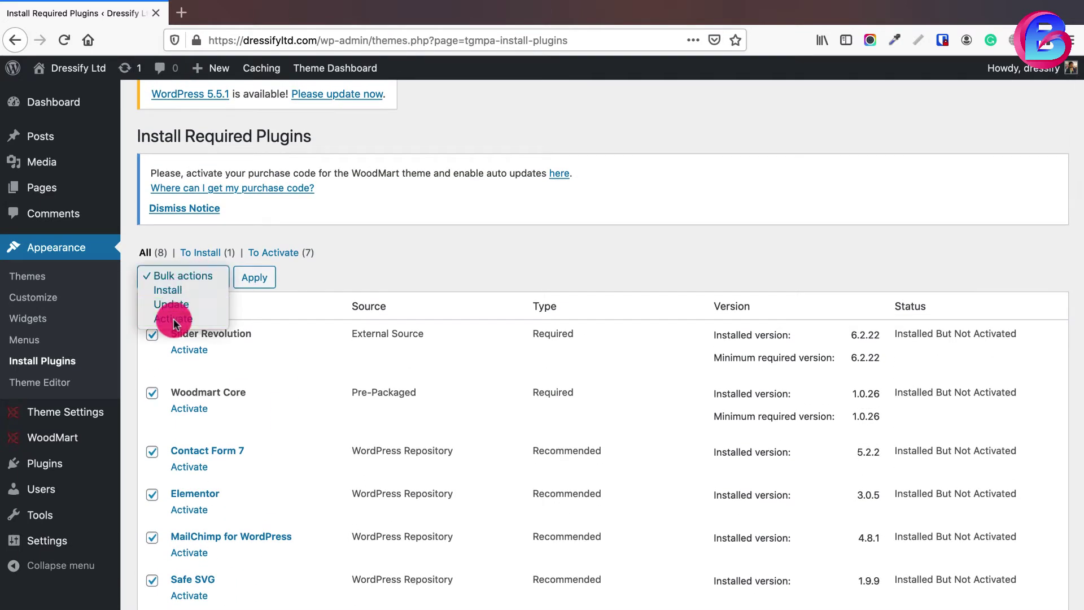
left_click(174, 319)
left_click(255, 281)
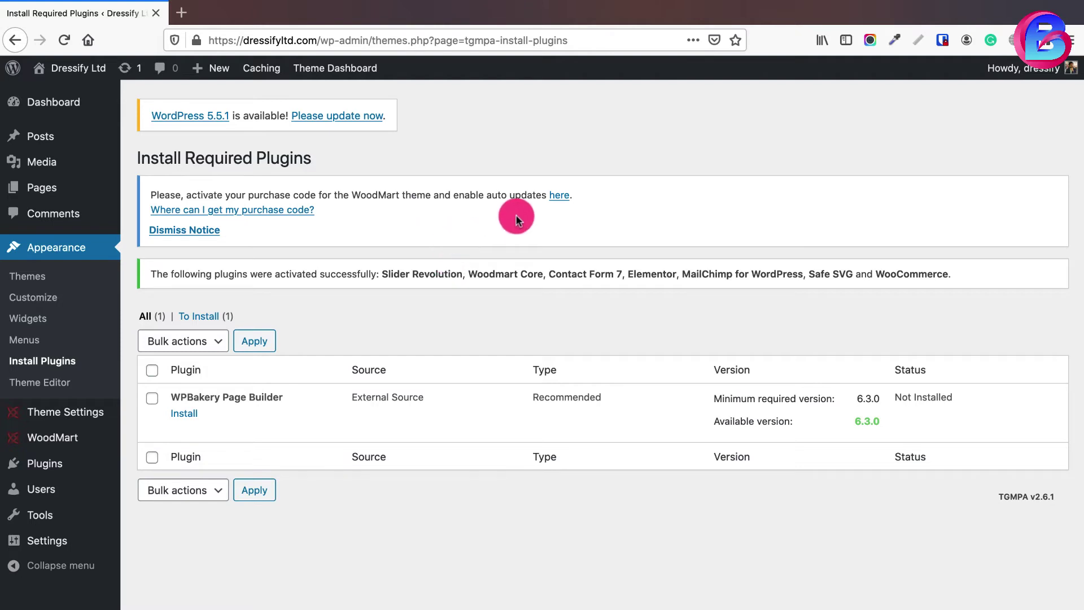
Open the WoodMart theme license form and agree to the purchase code and user data being stored by xtemos.com
left_click(560, 202)
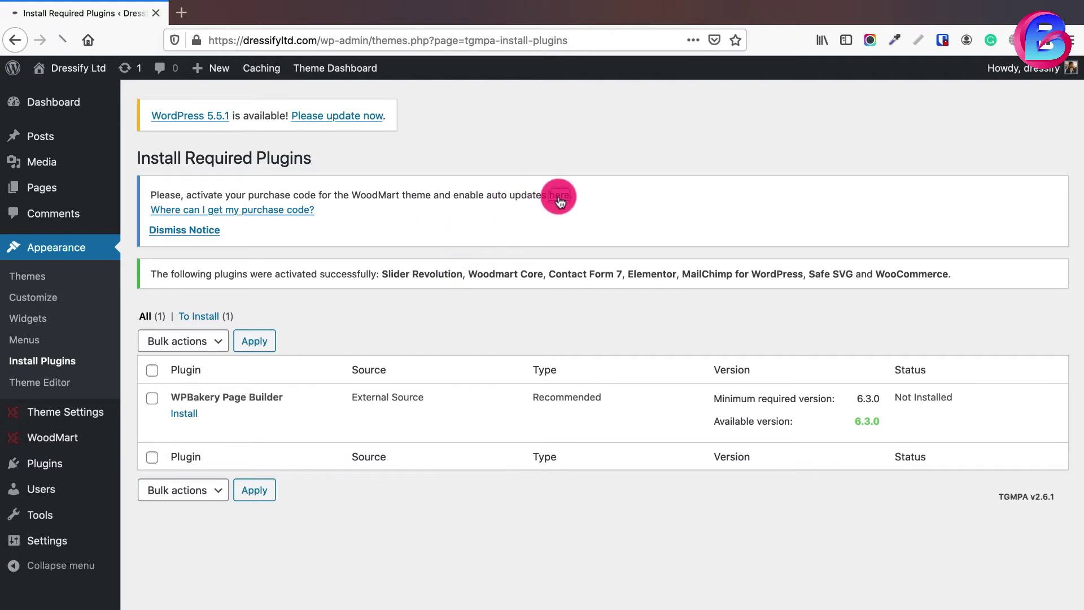
scroll(525, 295, "down", 2)
scroll(525, 294, "down", 2)
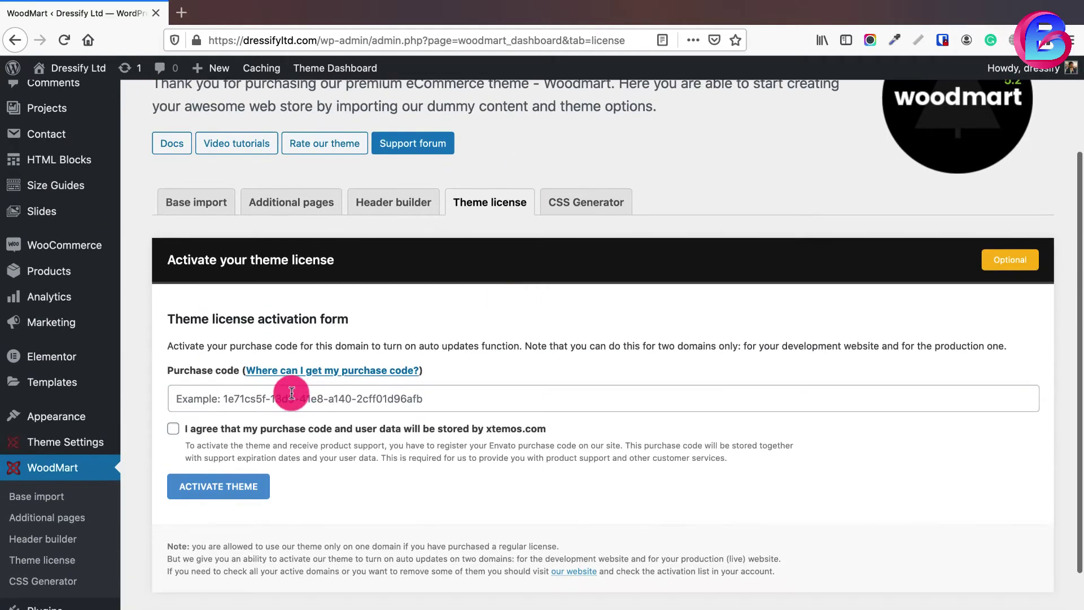
left_click(174, 431)
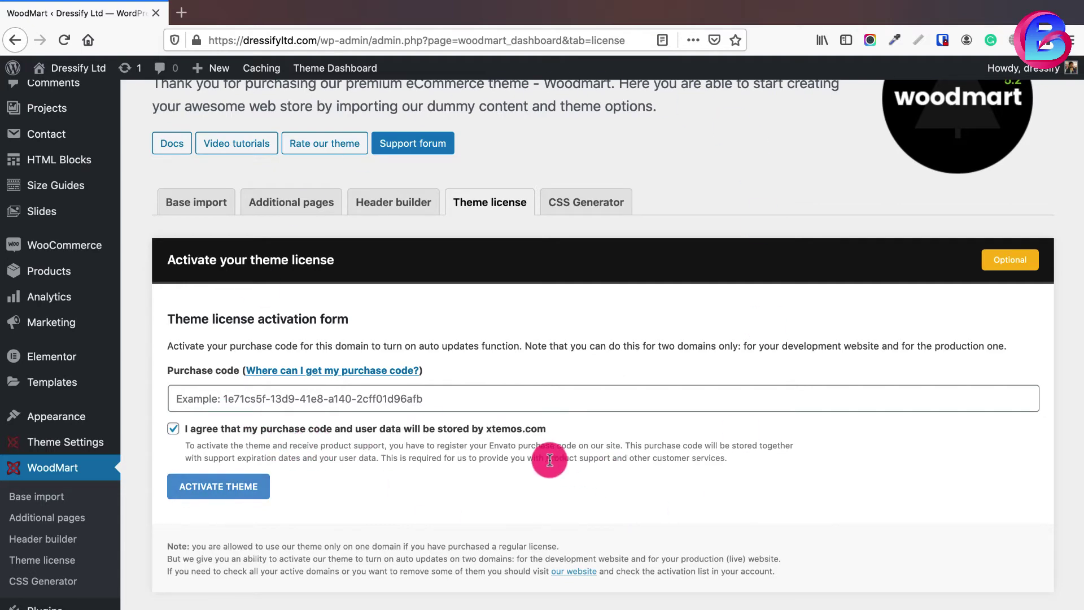
scroll(729, 295, "up", 3)
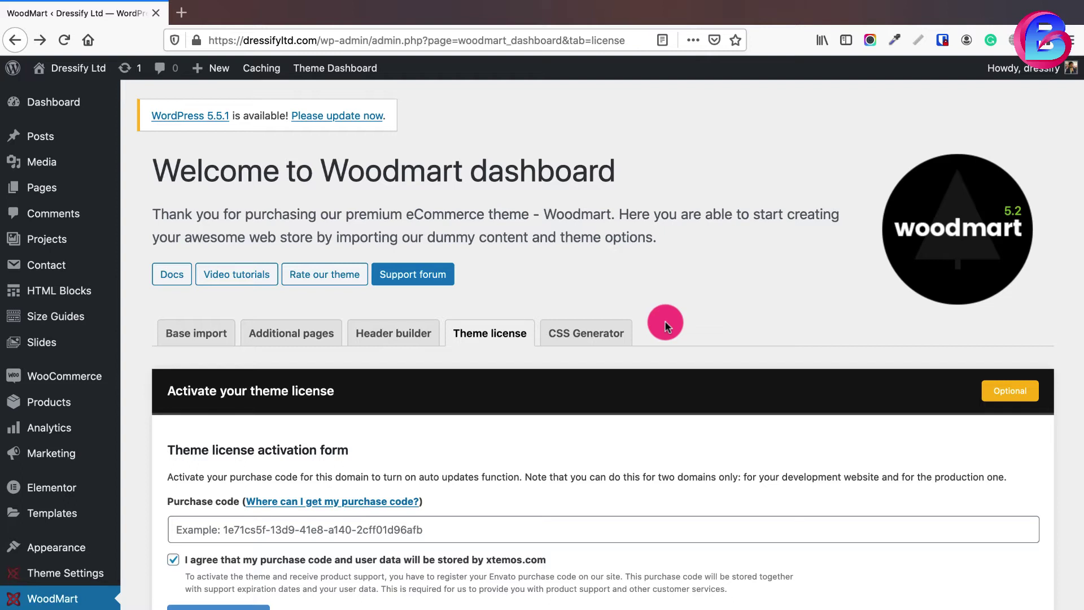
Launch the setup wizard from the WooCommerce settings help and accept the new and improved setup experience
mouse_move(91, 377)
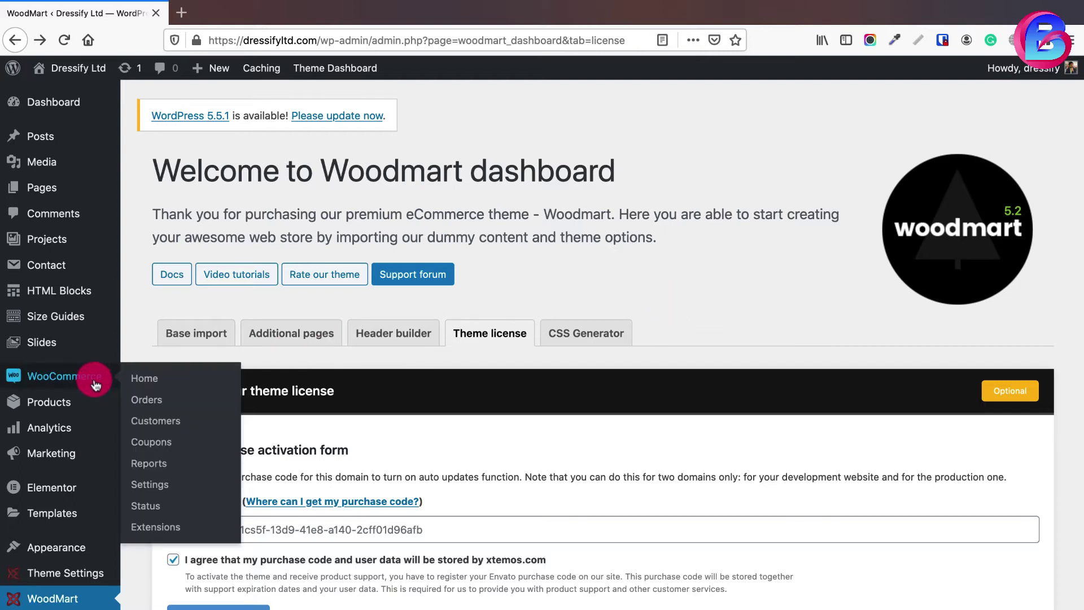
left_click(150, 485)
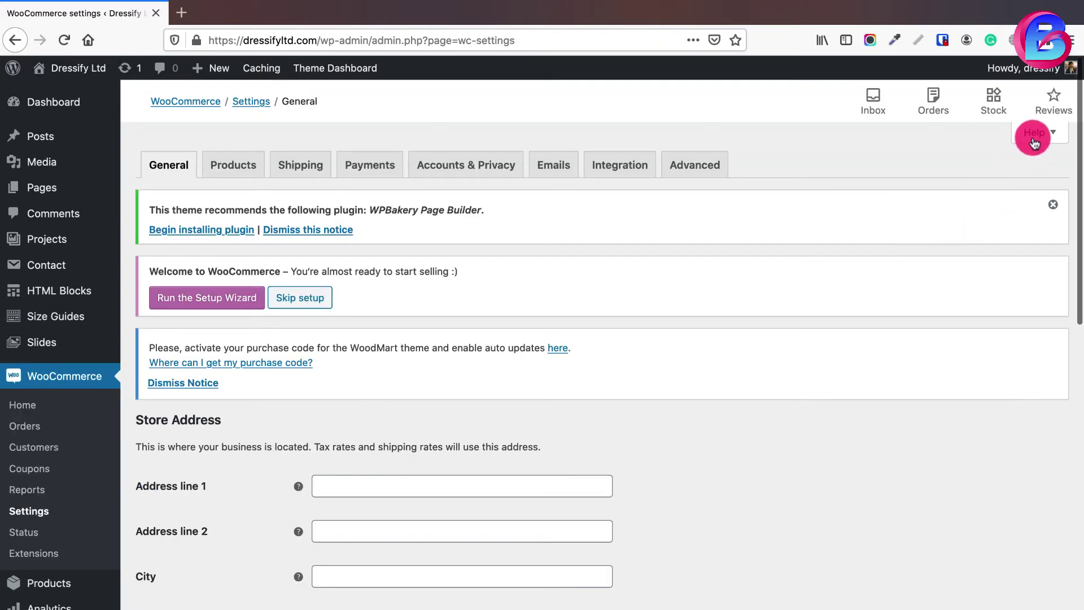
left_click(1034, 138)
left_click(175, 192)
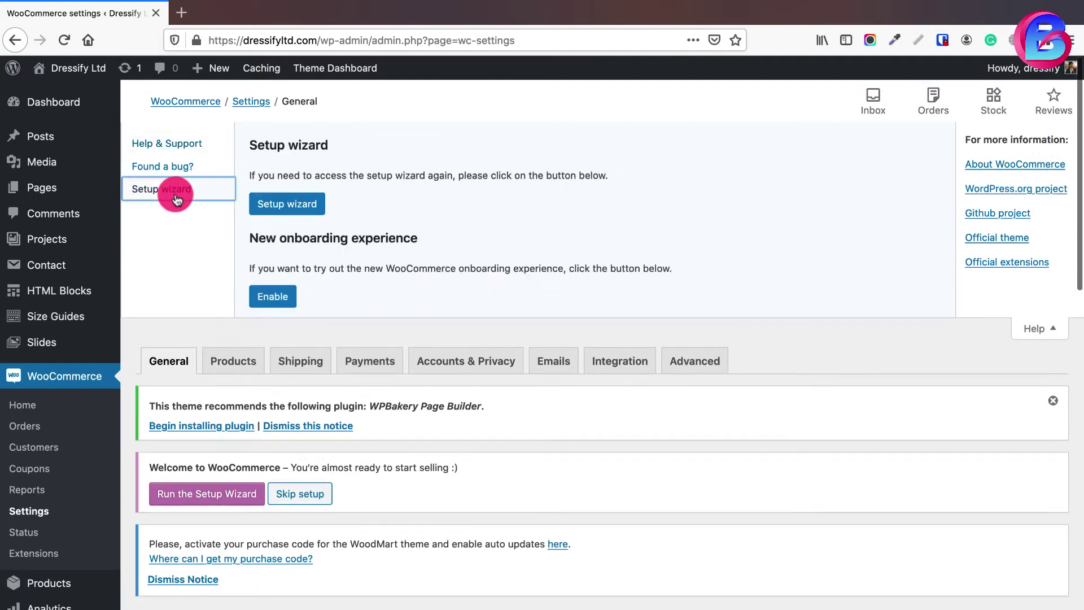
left_click(289, 207)
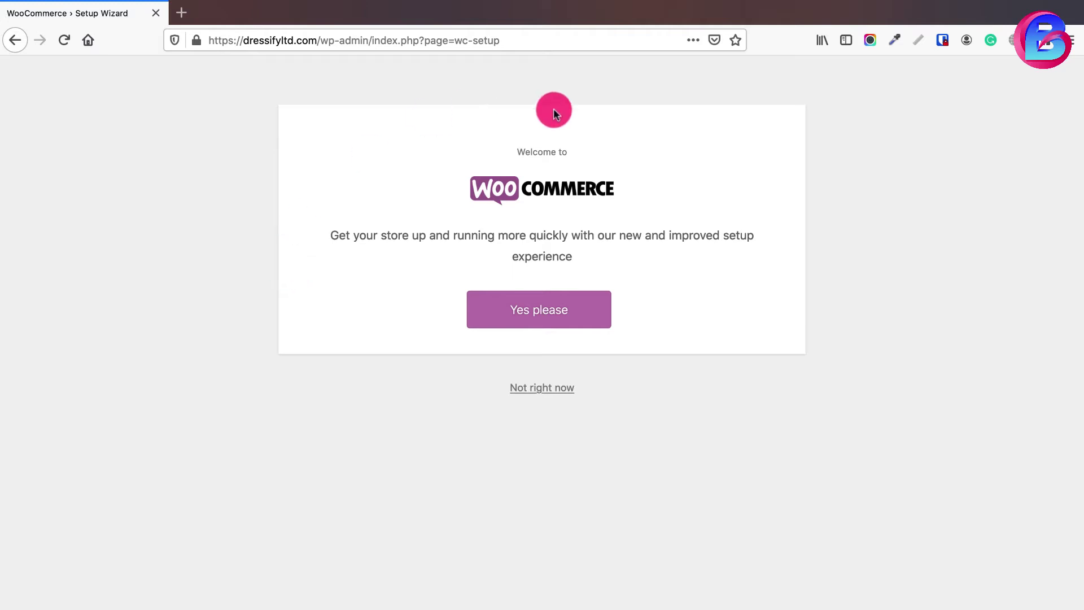
left_click(541, 315)
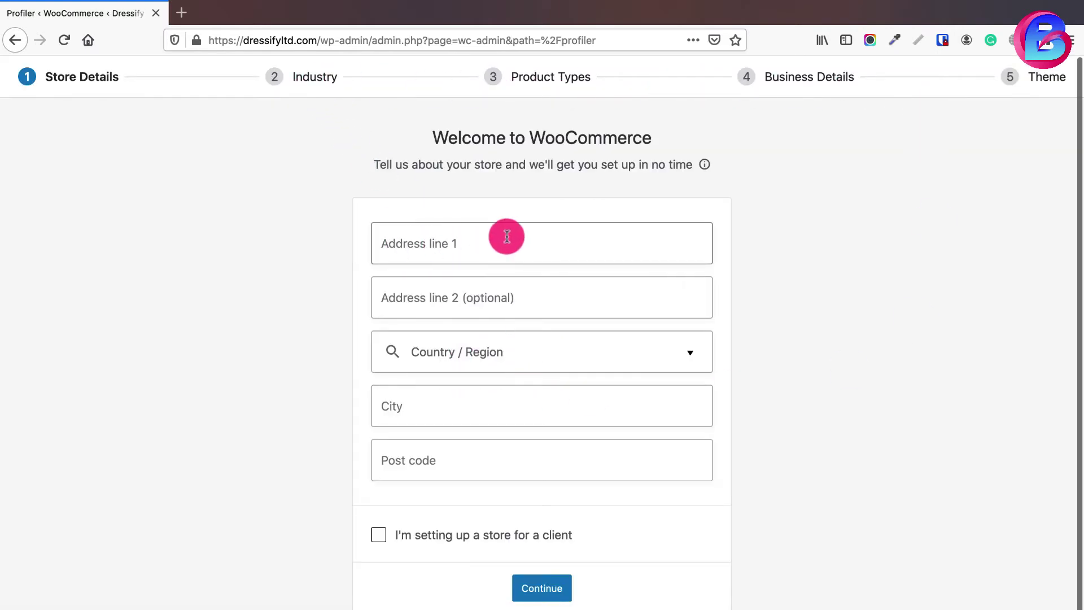
Fill in the store's first address line and set its country/region to Bangladesh — Dhaka
left_click(521, 249)
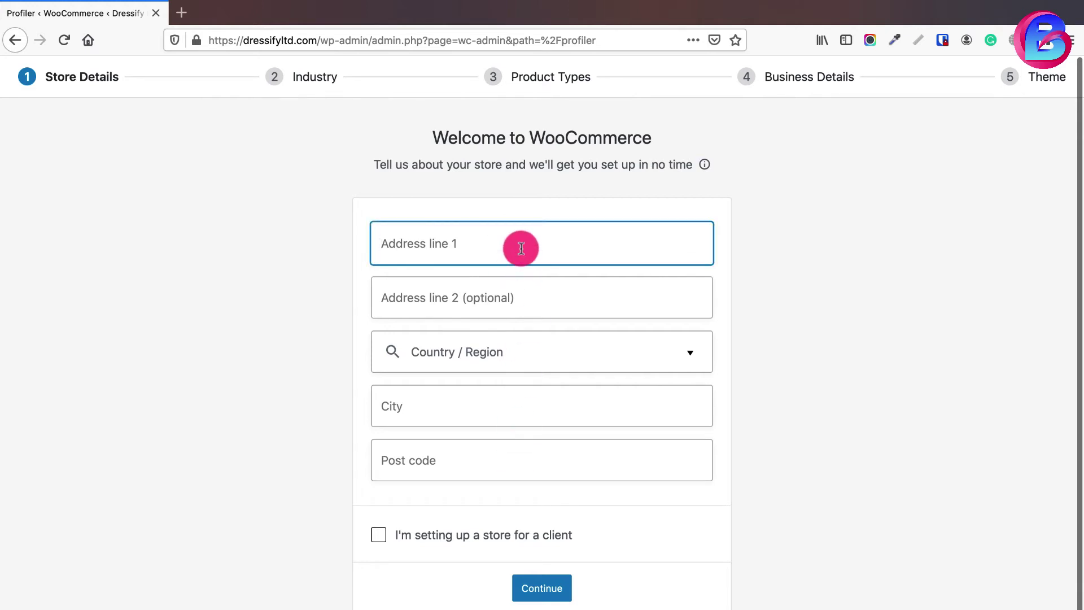
type("H")
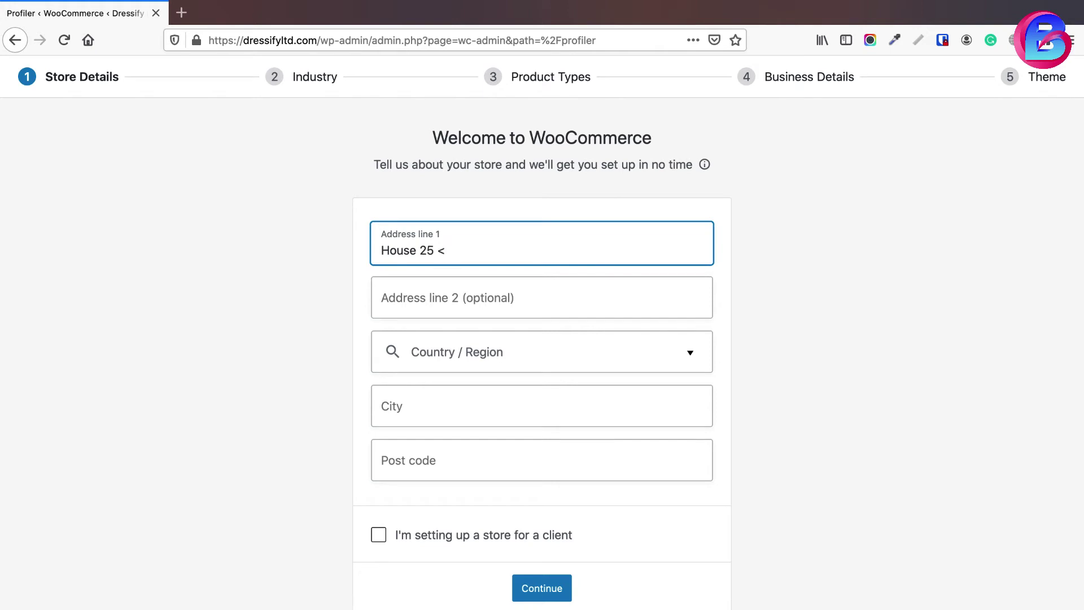
type("ouse 25 , Road")
left_click(542, 352)
type("banglad")
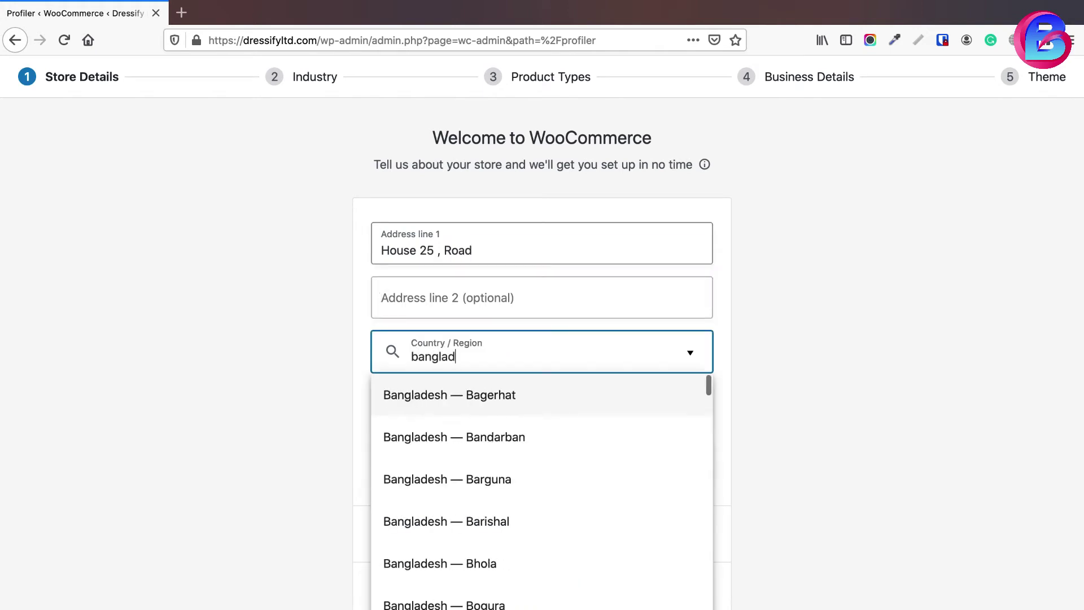
key("BackSpace")
key("BackSpace")
key("BackSpace")
key("BackSpace")
key("BackSpace")
key("BackSpace")
key("BackSpace")
type("dhaka")
left_click(521, 402)
Enter the store's city and post code, and submit the store details without opting into usage tracking
left_click(520, 404)
type("Dhaka")
key("Tab")
type("1000")
left_click(543, 501)
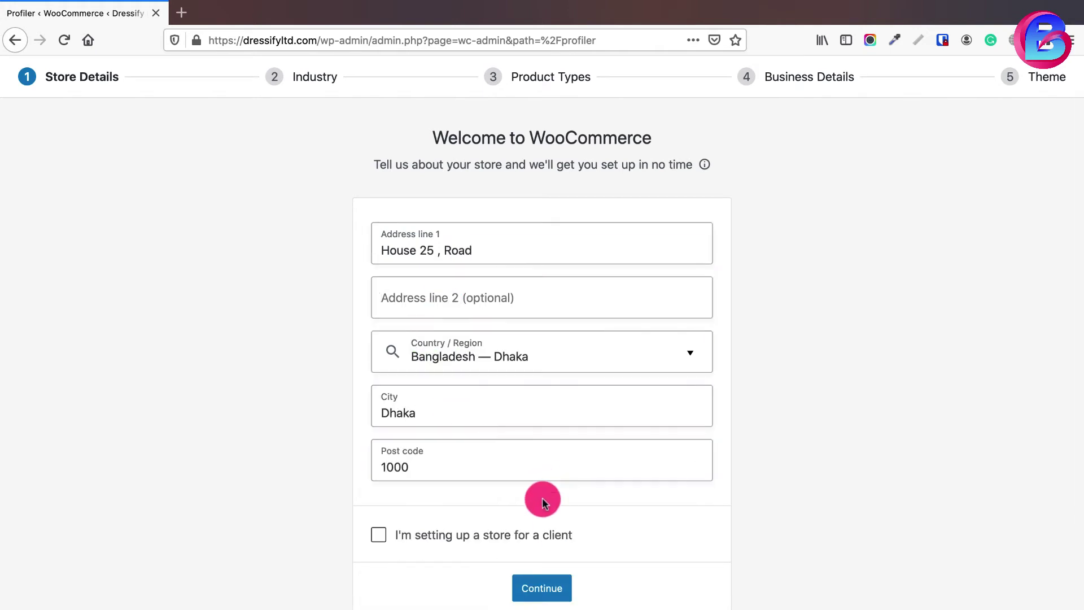
left_click(537, 587)
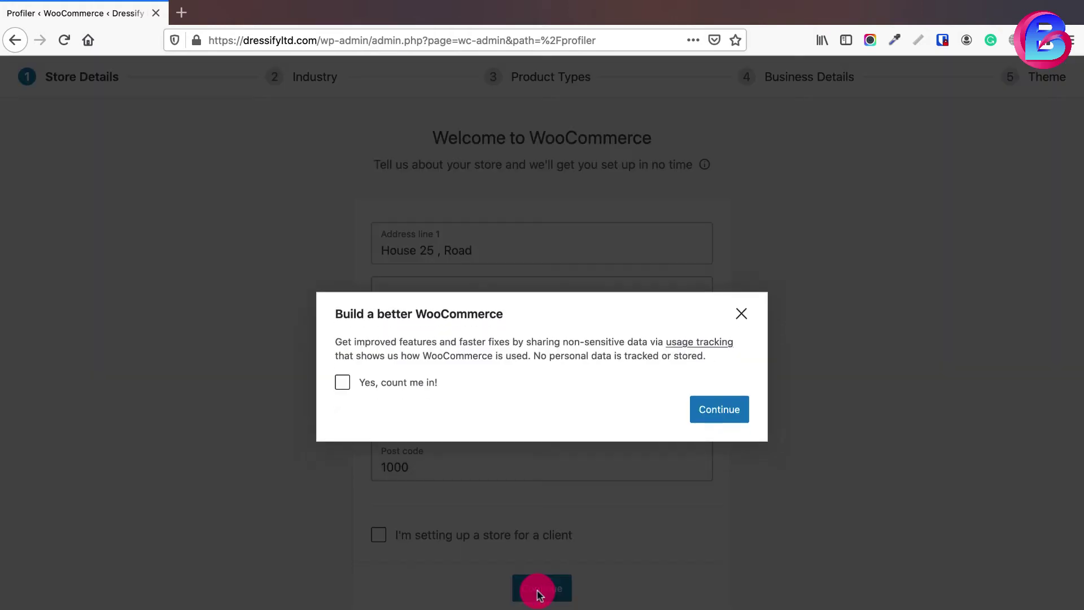
left_click(741, 314)
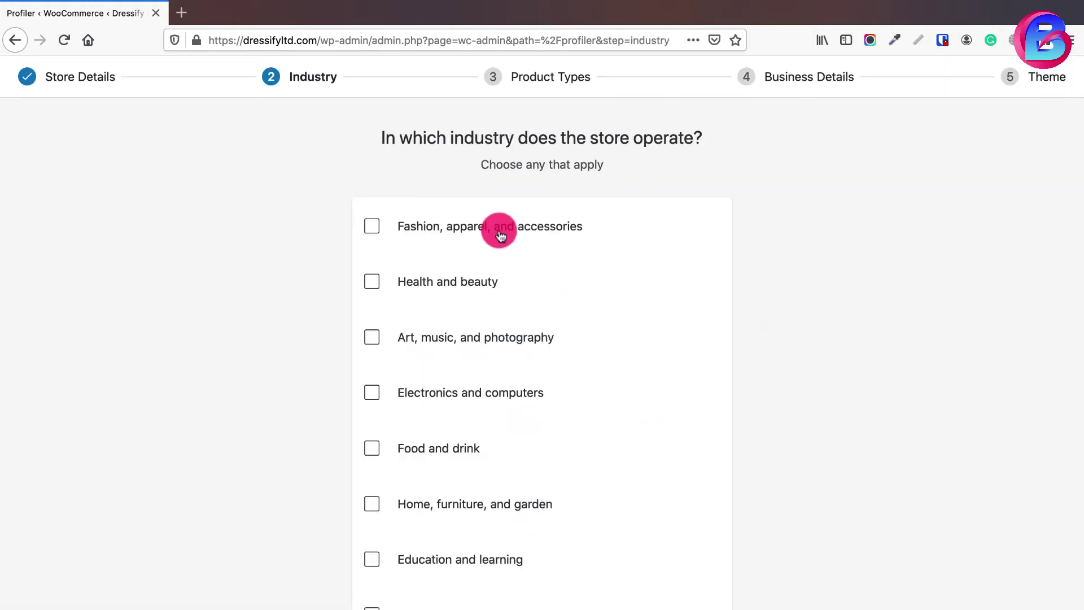
scroll(489, 403, "down", 2)
scroll(489, 403, "up", 2)
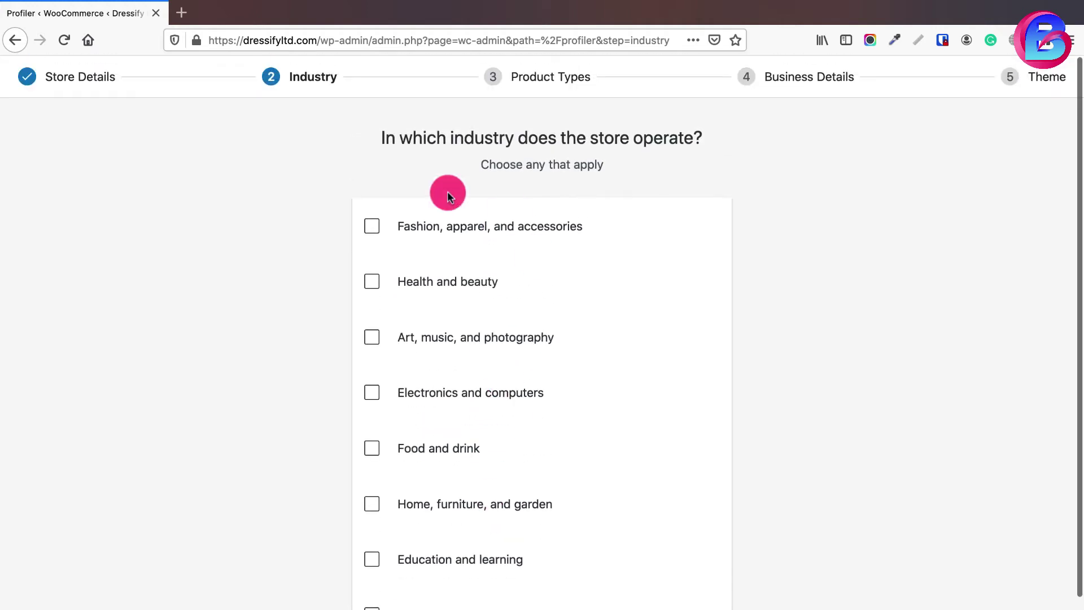
scroll(433, 418, "down", 2)
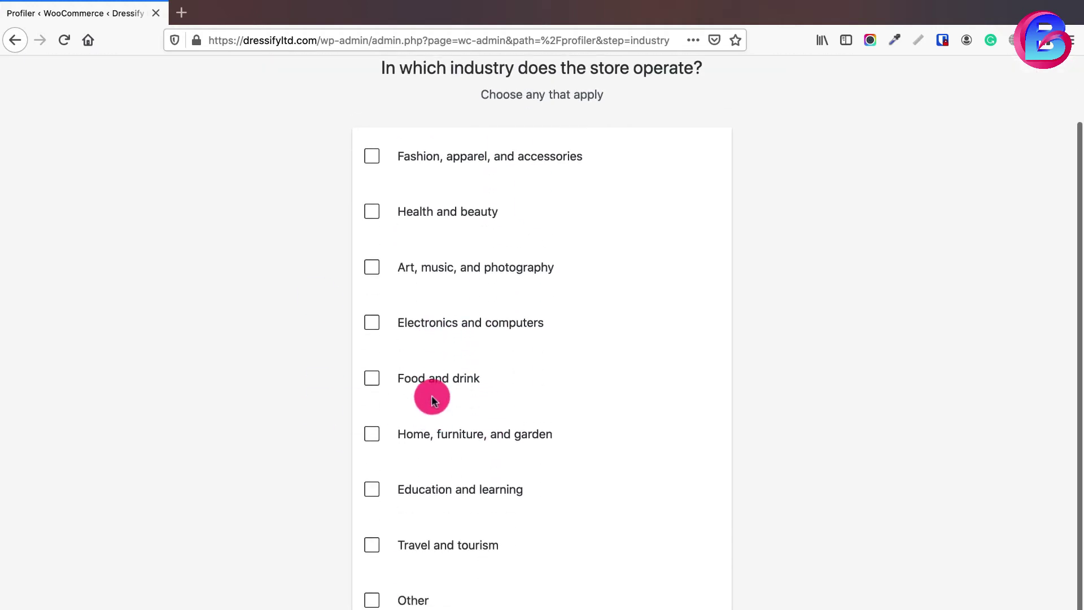
left_click(374, 327)
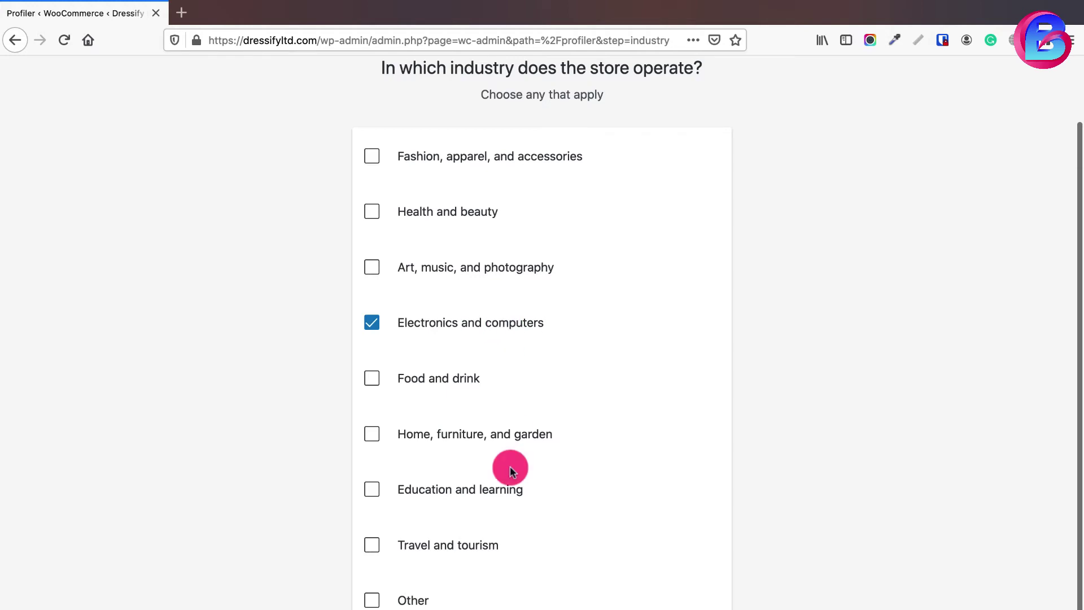
left_click(374, 259)
left_click(374, 259)
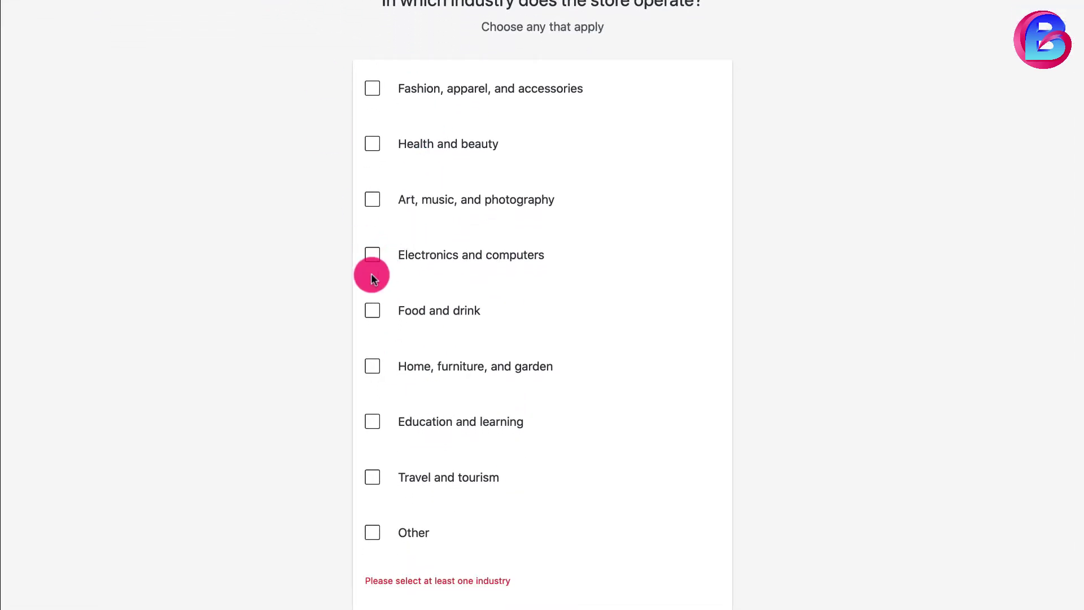
Choose Fashion, apparel, and accessories as the store's industry and continue to the product types
left_click(373, 90)
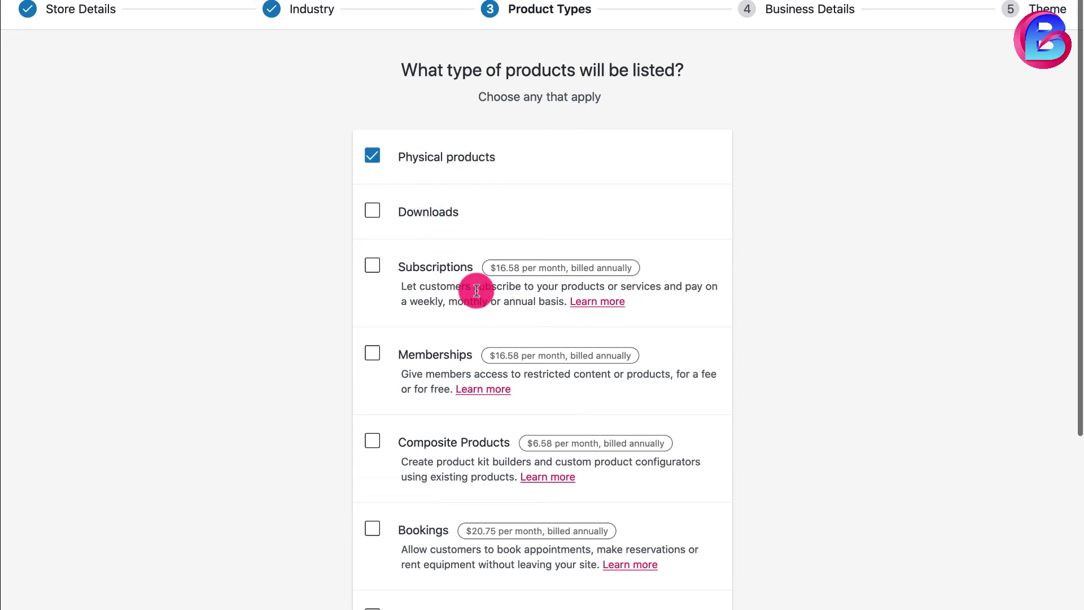
Continue with physical products as the product type, and specify 1 - 10 products to display with no current selling elsewhere
scroll(476, 287, "down", 4)
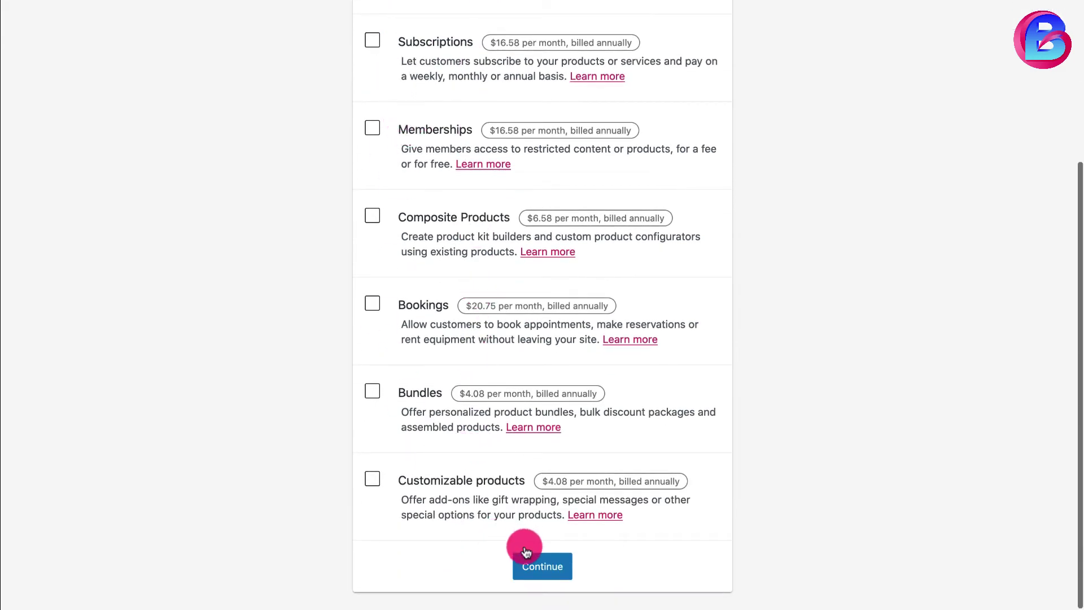
left_click(539, 566)
left_click(695, 198)
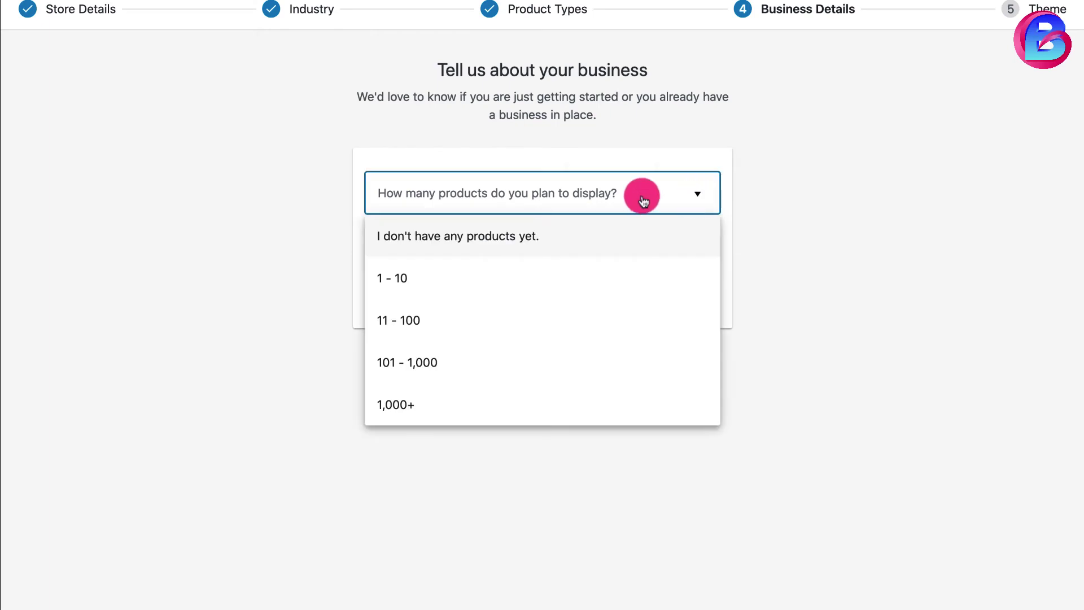
left_click(404, 288)
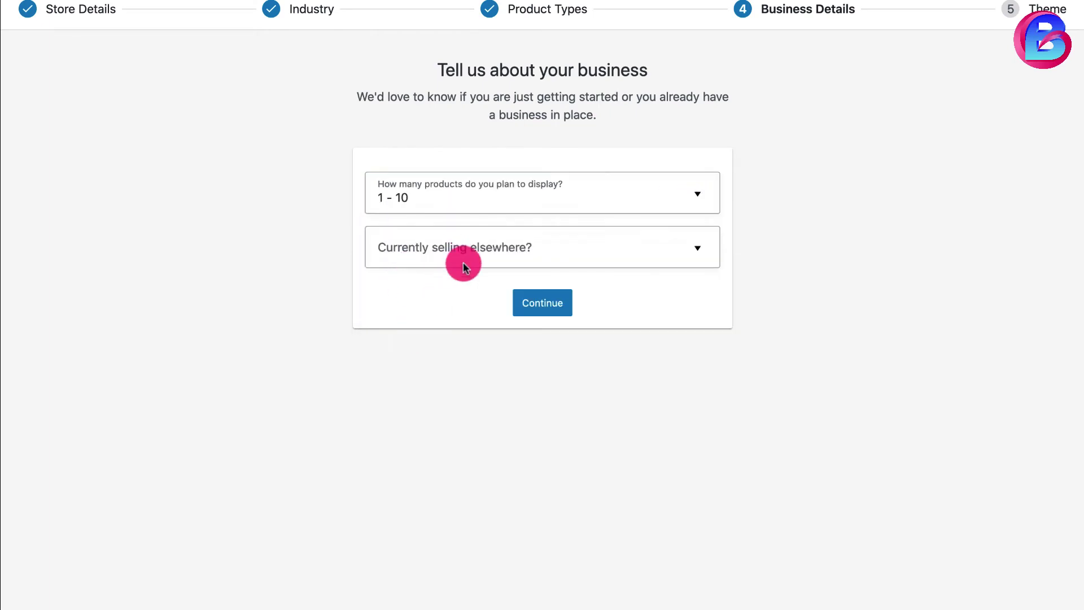
left_click(483, 241)
left_click(393, 294)
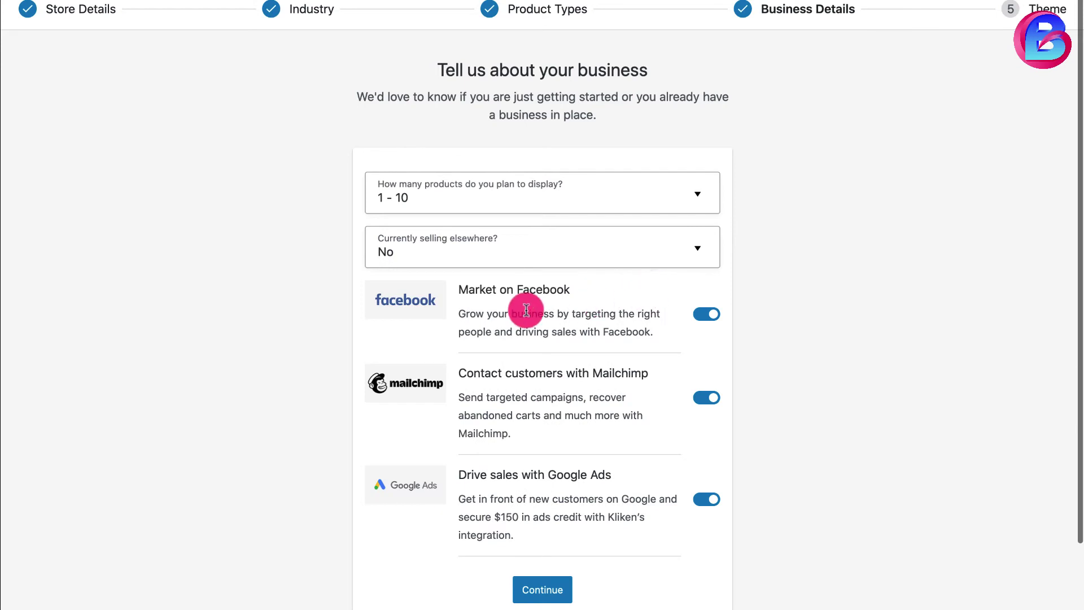
Turn off the Facebook, Mailchimp and Google Ads marketing options and submit the business details
left_click(706, 314)
left_click(701, 398)
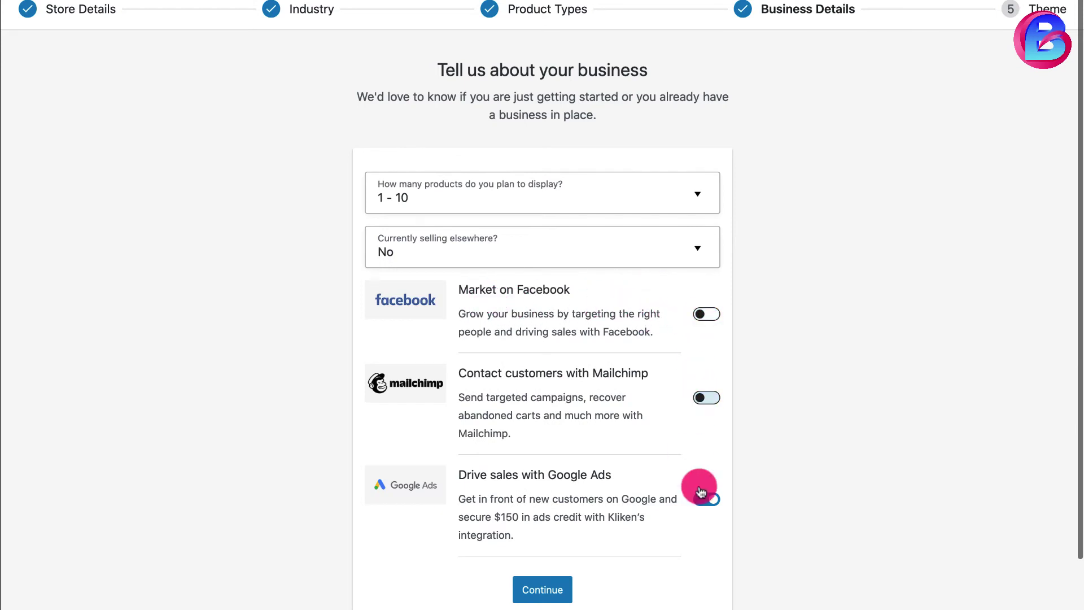
left_click(706, 499)
left_click(543, 589)
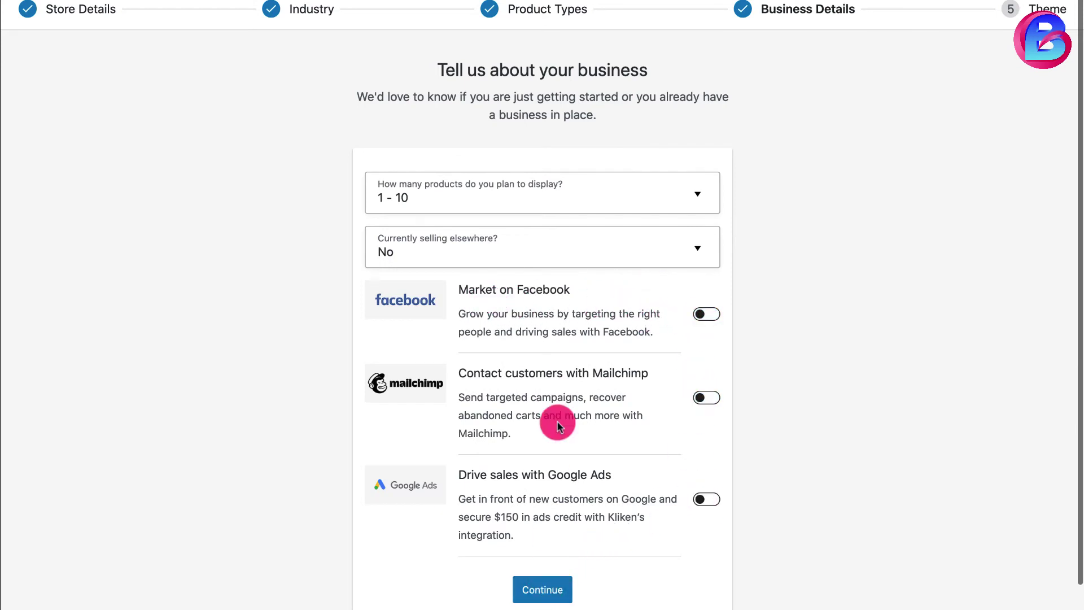
Keep the active Woodmart Child theme and decline Jetpack and WooCommerce Services to finish the setup wizard
scroll(537, 394, "down", 3)
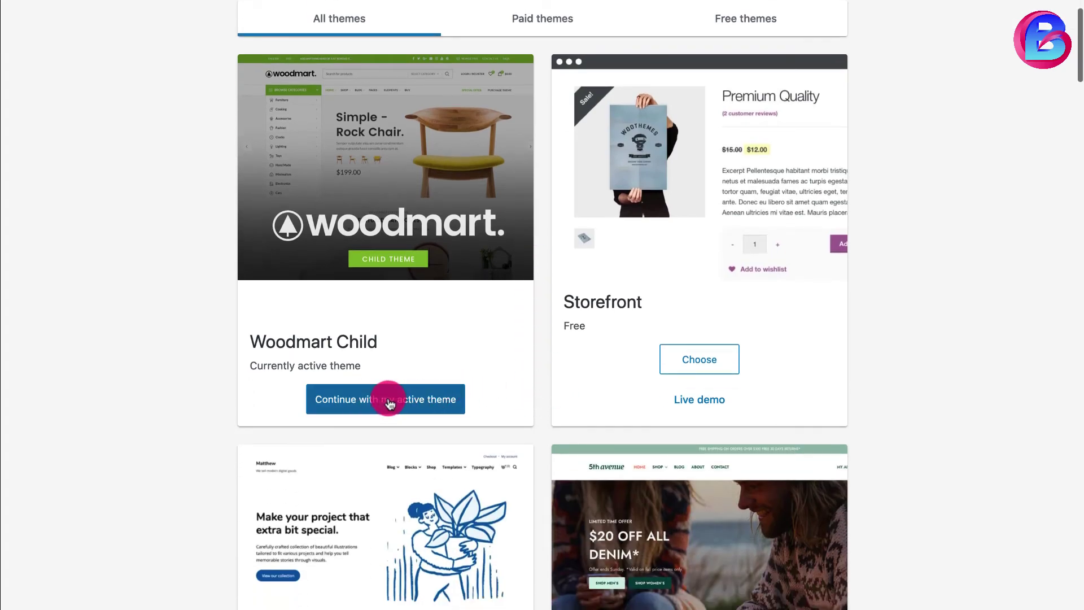
left_click(408, 401)
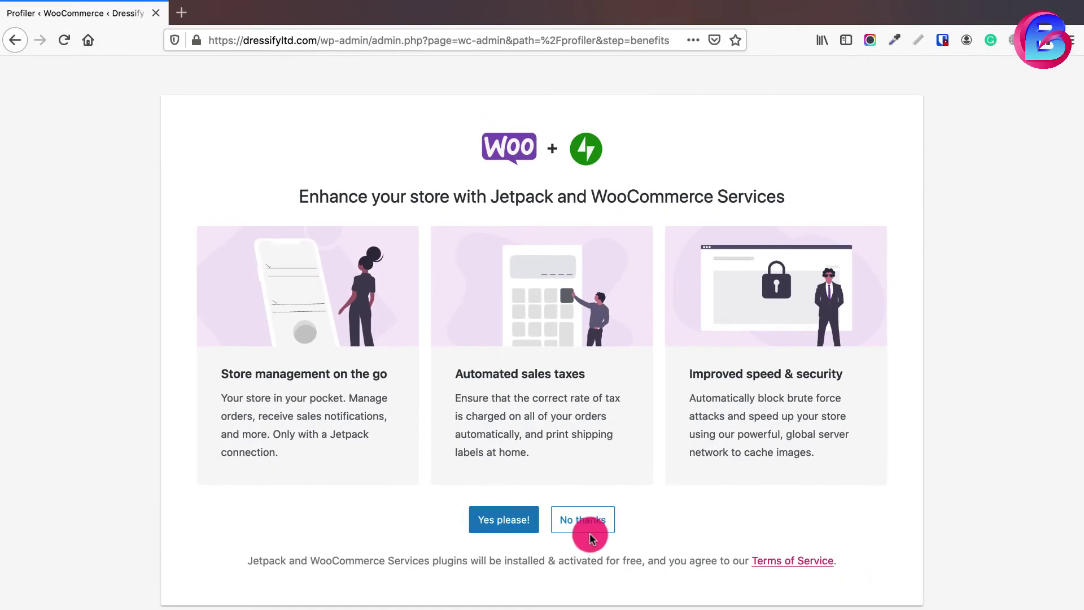
left_click(585, 524)
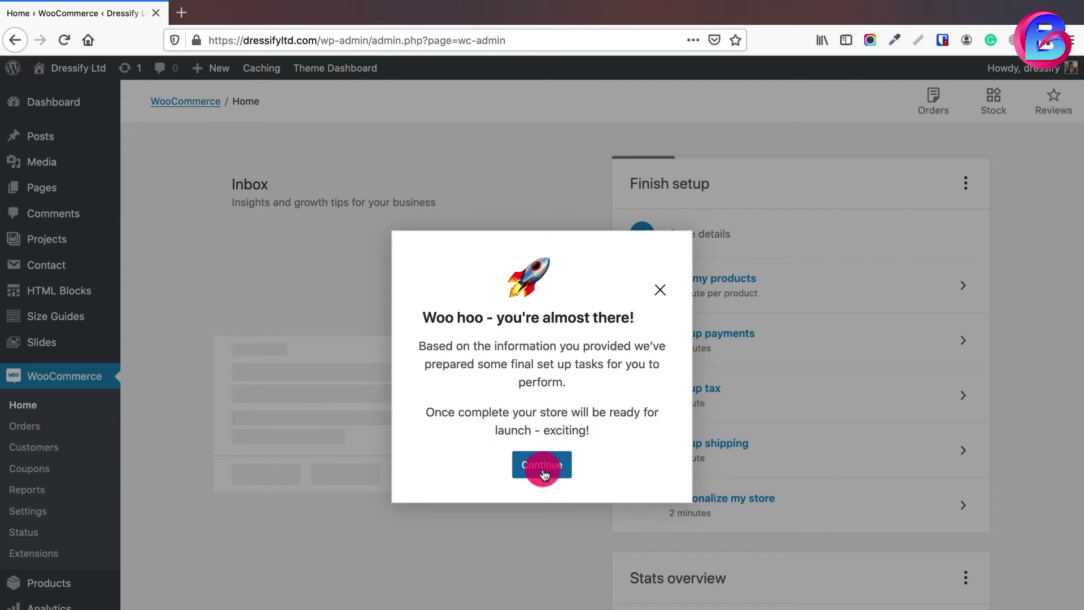
left_click(541, 402)
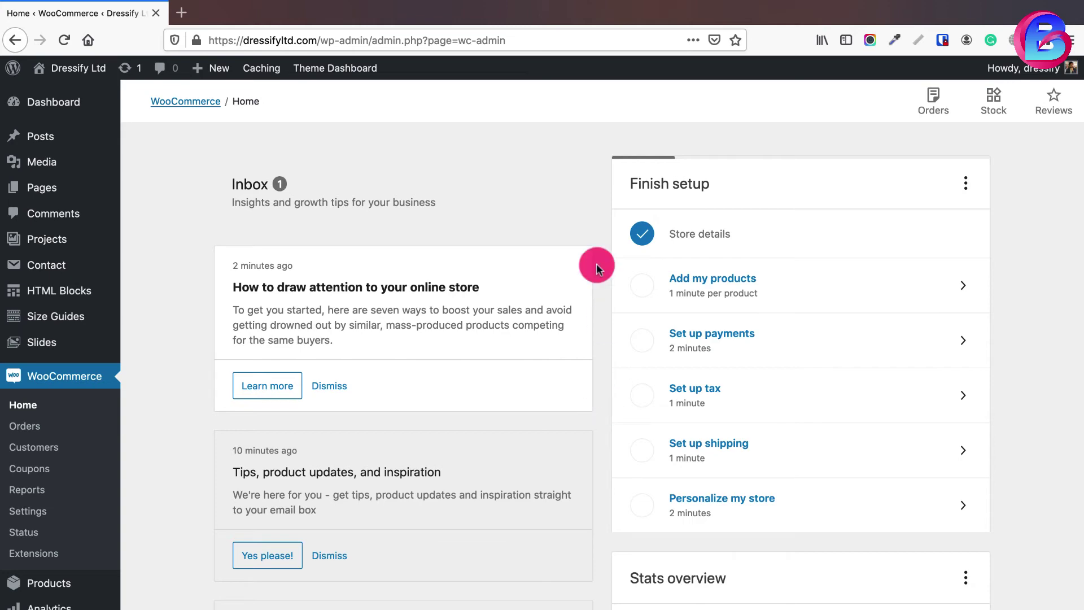
Import WoodMart's base dummy content with all pages and versions included
left_click(54, 105)
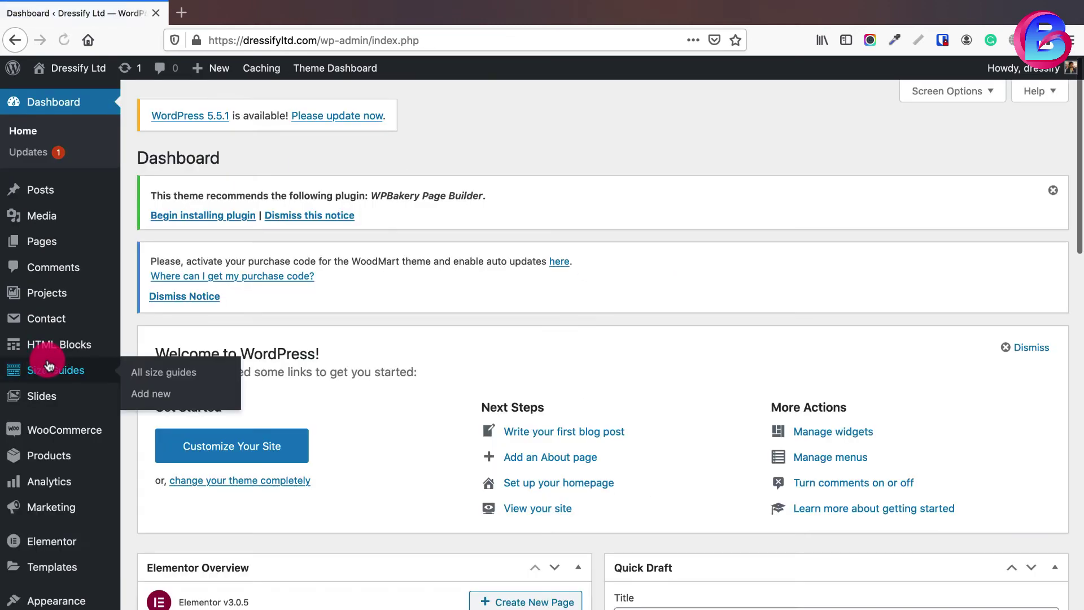
scroll(45, 308, "down", 5)
mouse_move(65, 448)
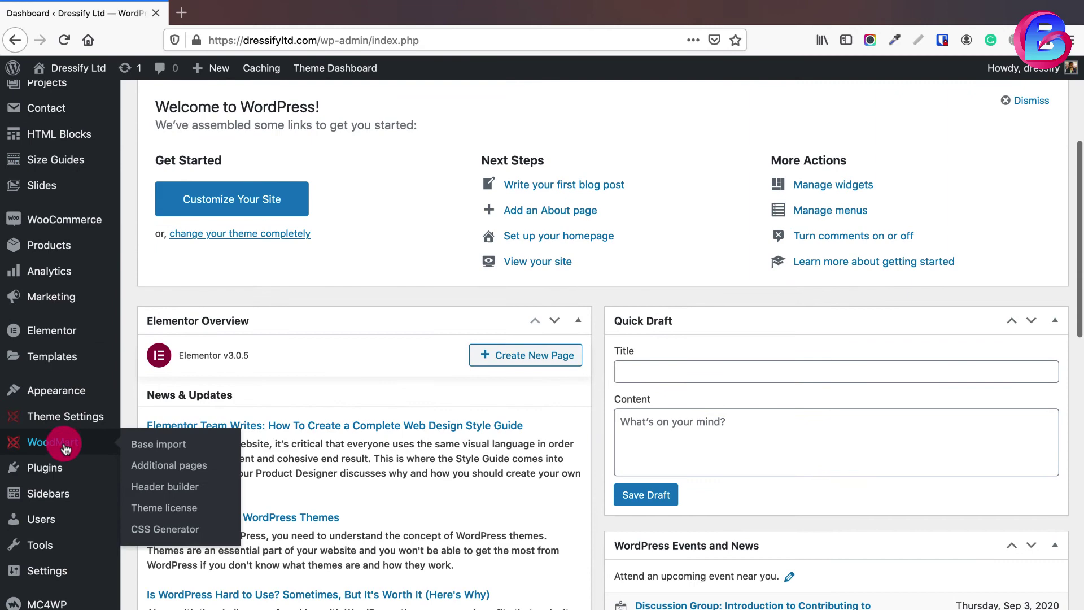
left_click(156, 448)
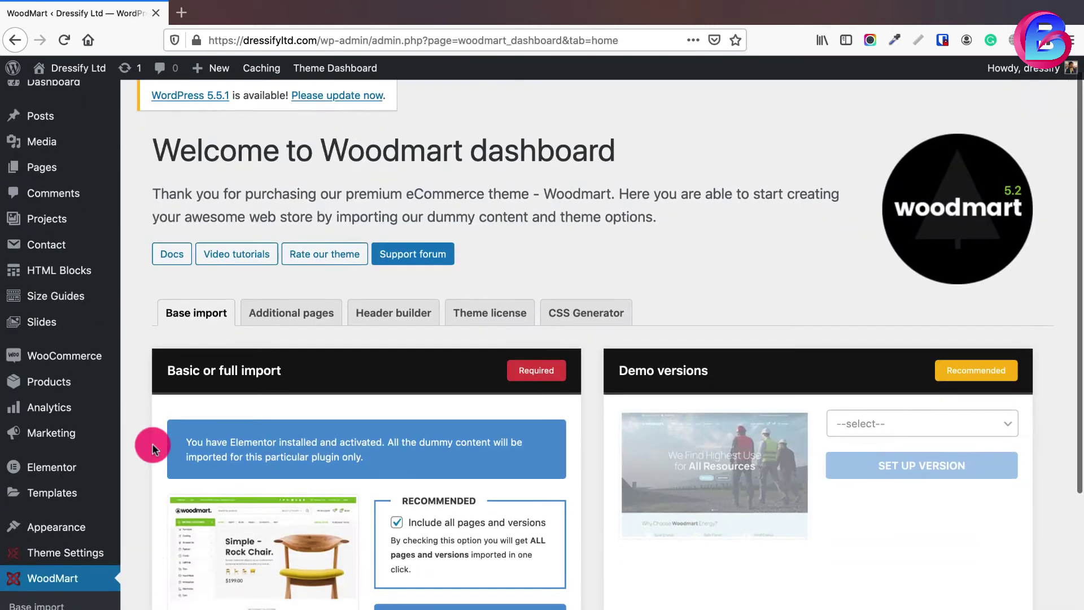
scroll(308, 518, "down", 3)
left_click(472, 507)
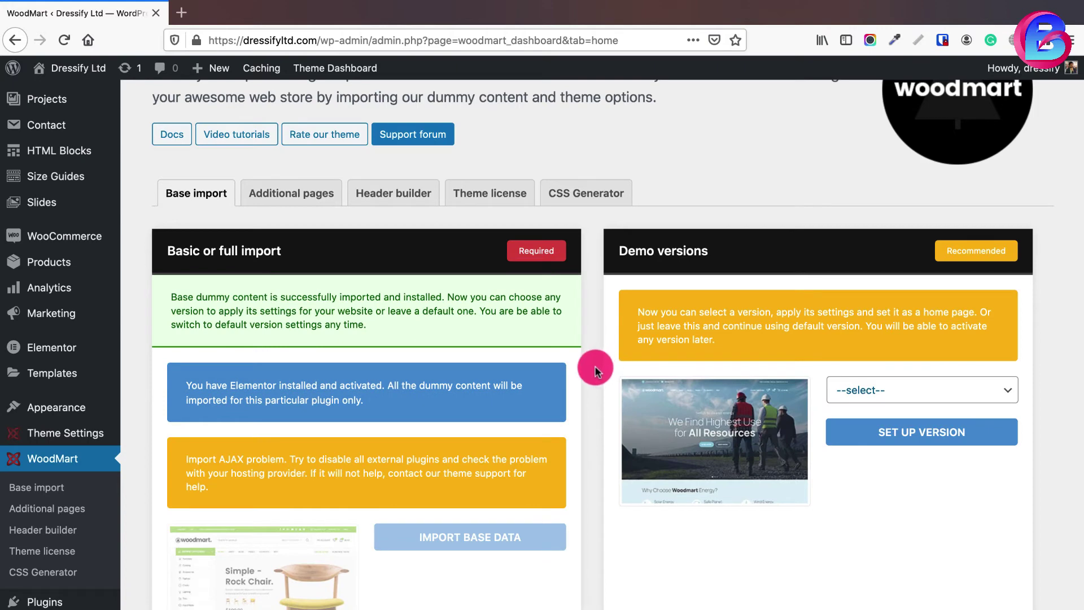
Compare the previews of the Alternative Energy, Basic and Books demo versions
left_click(870, 390)
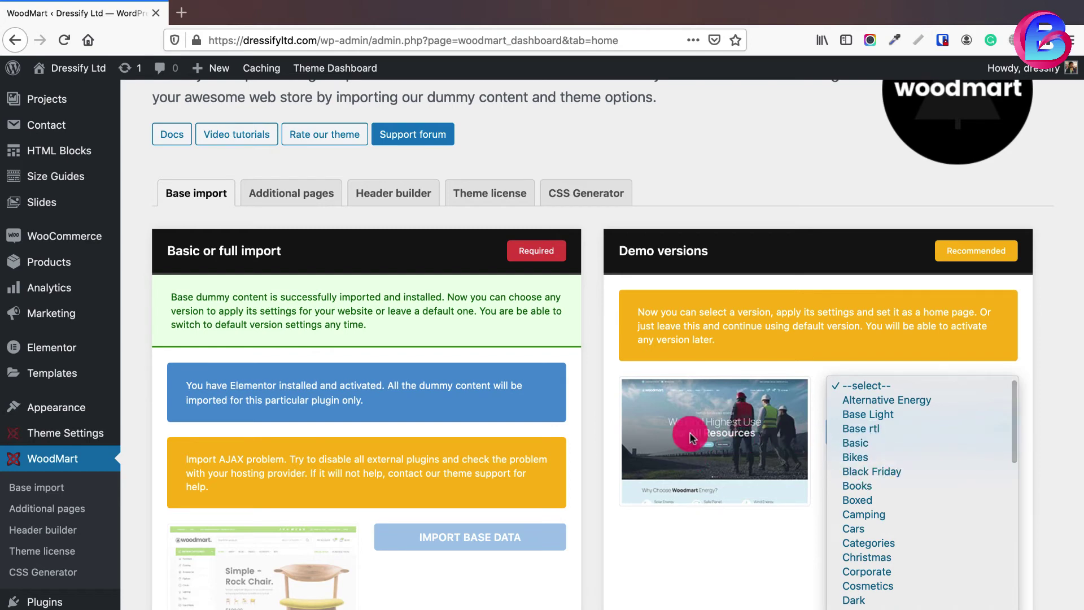
left_click(897, 404)
left_click(874, 393)
left_click(887, 398)
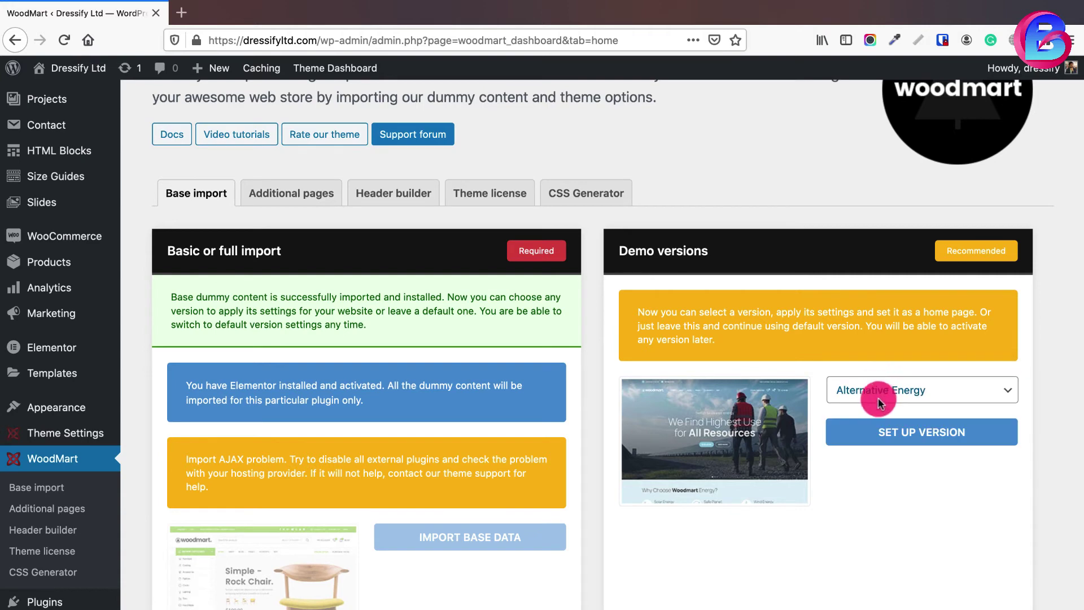
left_click(878, 401)
left_click(861, 433)
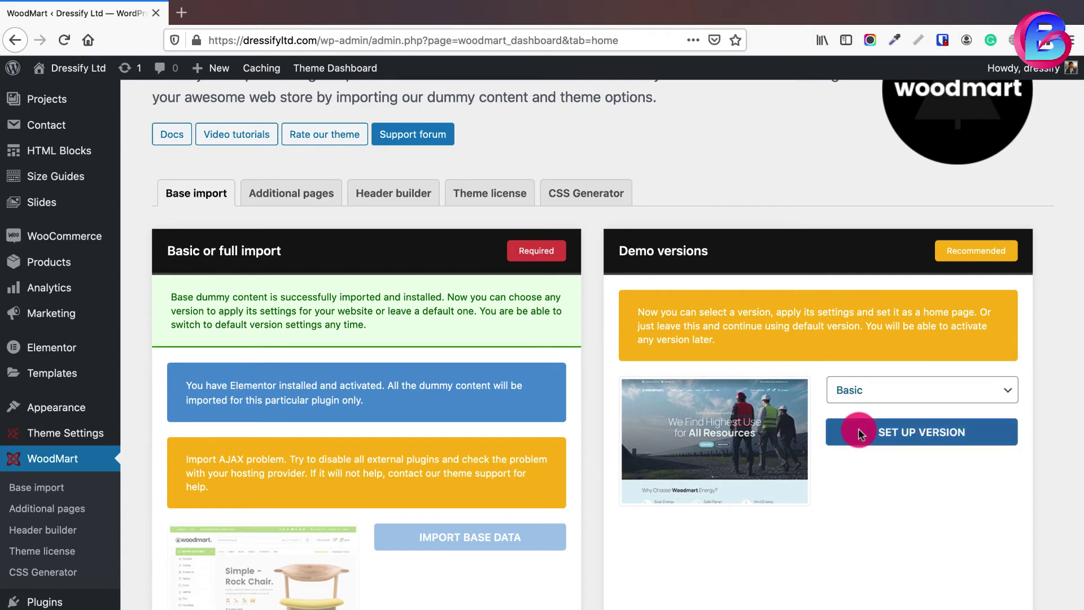
left_click(858, 390)
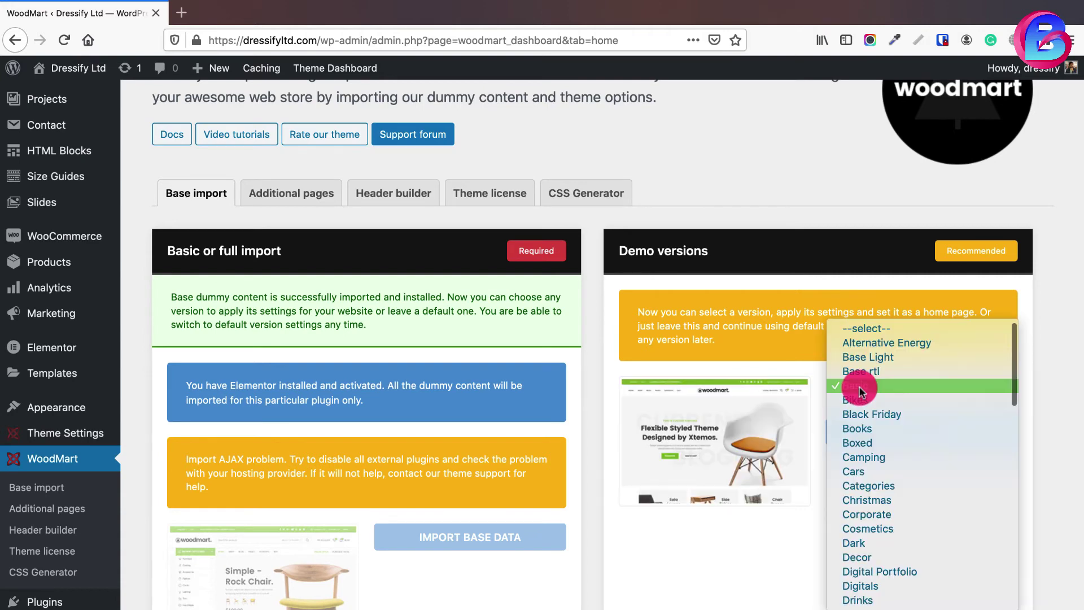
left_click(857, 429)
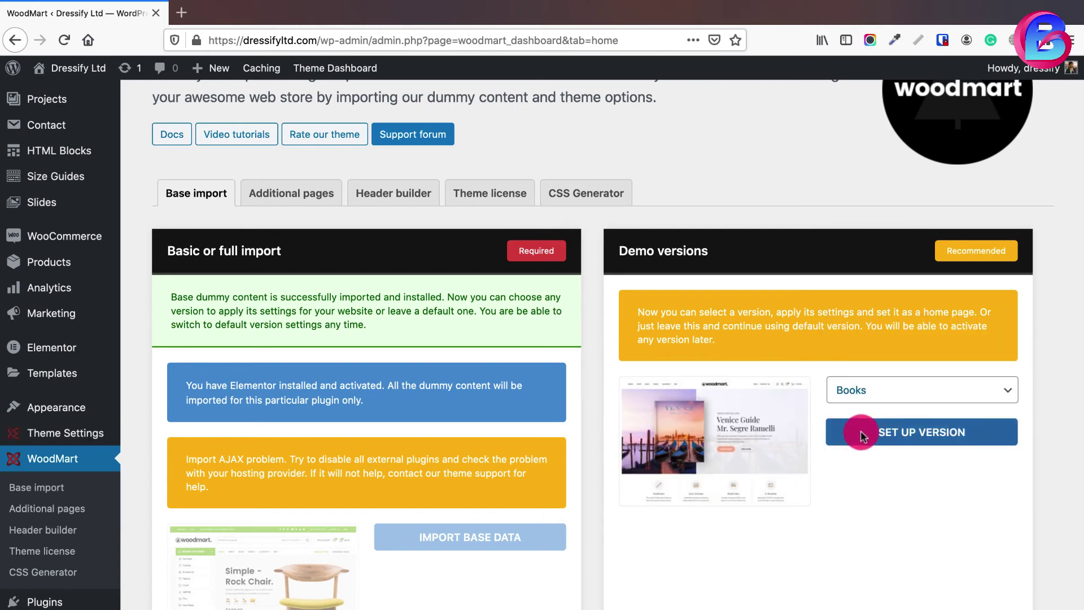
Select the Alternative Energy demo version and set it up for the site
left_click(864, 390)
left_click(867, 299)
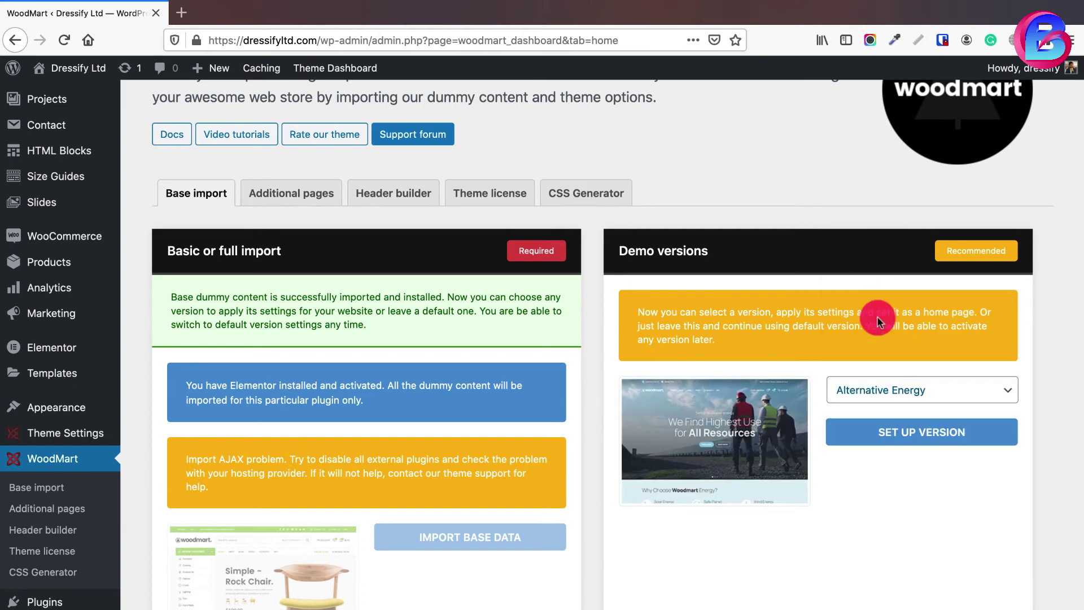
left_click(901, 432)
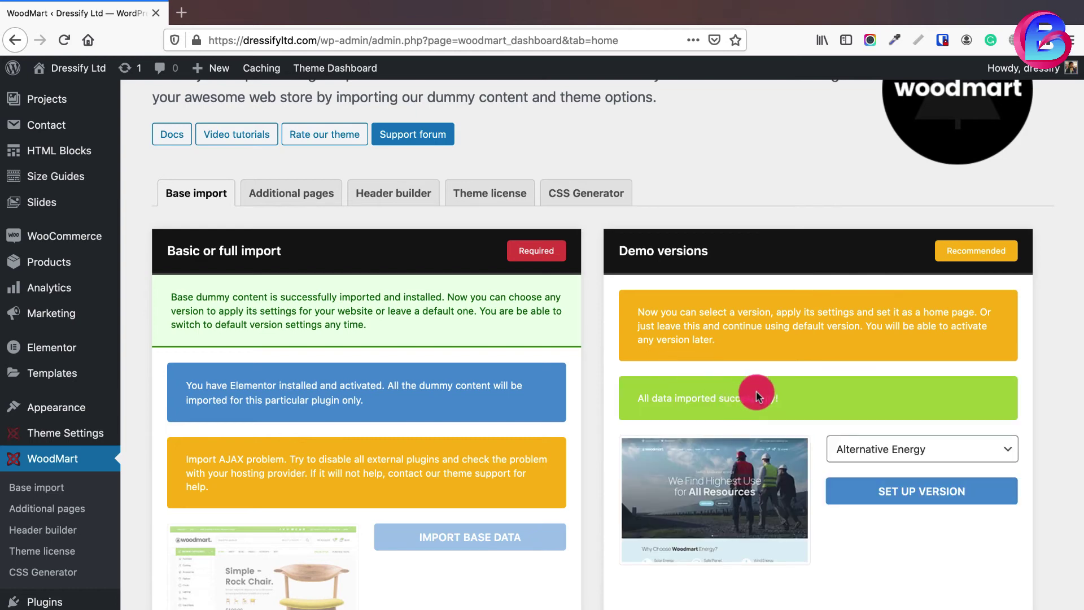
Open the Dressify Ltd site's front end in a new browser tab and switch to it
mouse_move(72, 68)
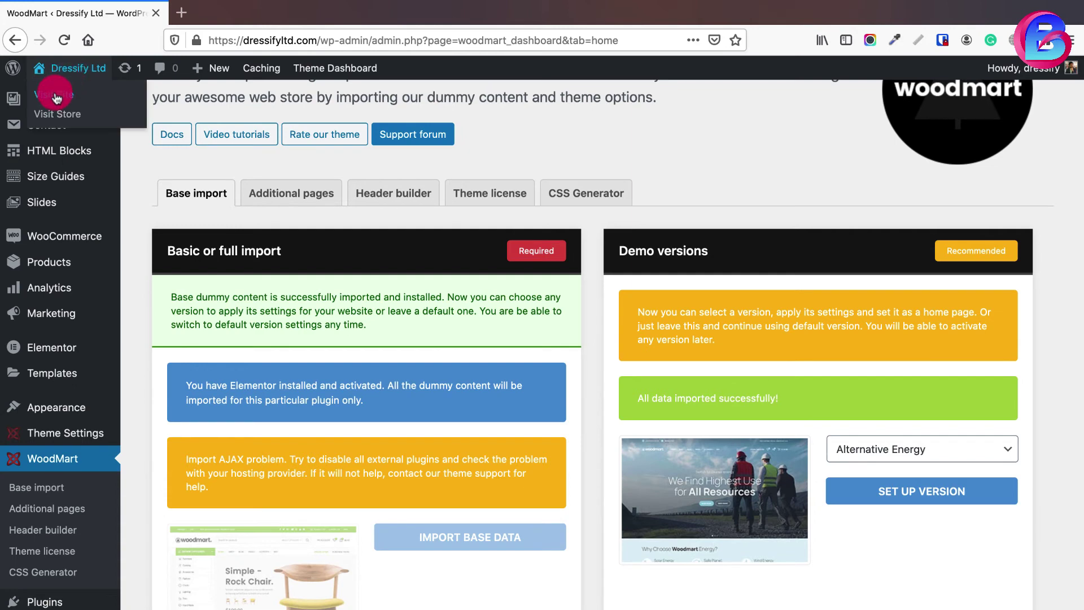
right_click(60, 98)
left_click(64, 102)
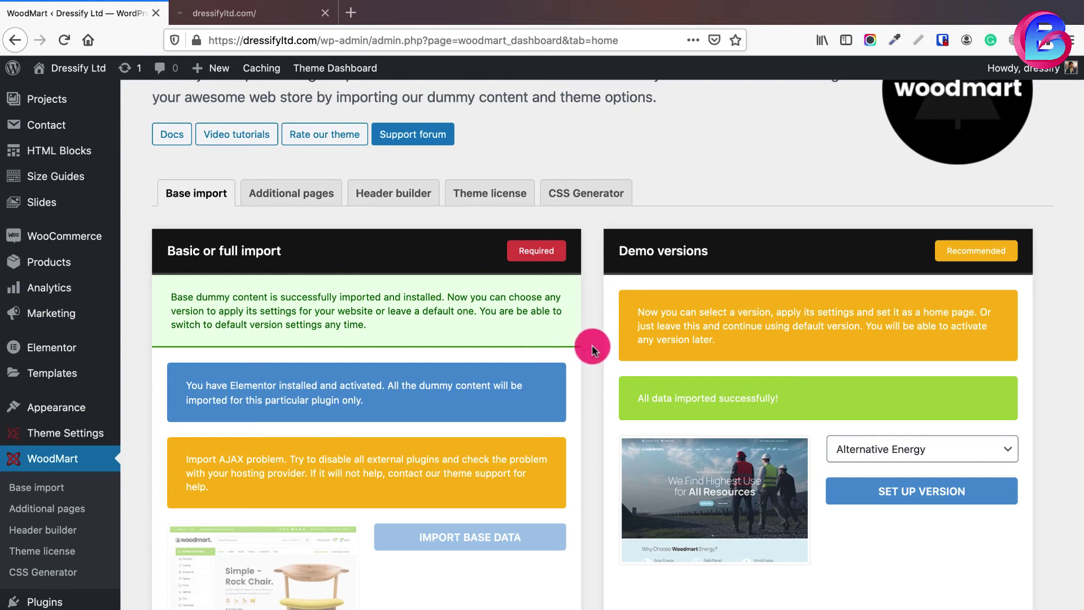
left_click(265, 13)
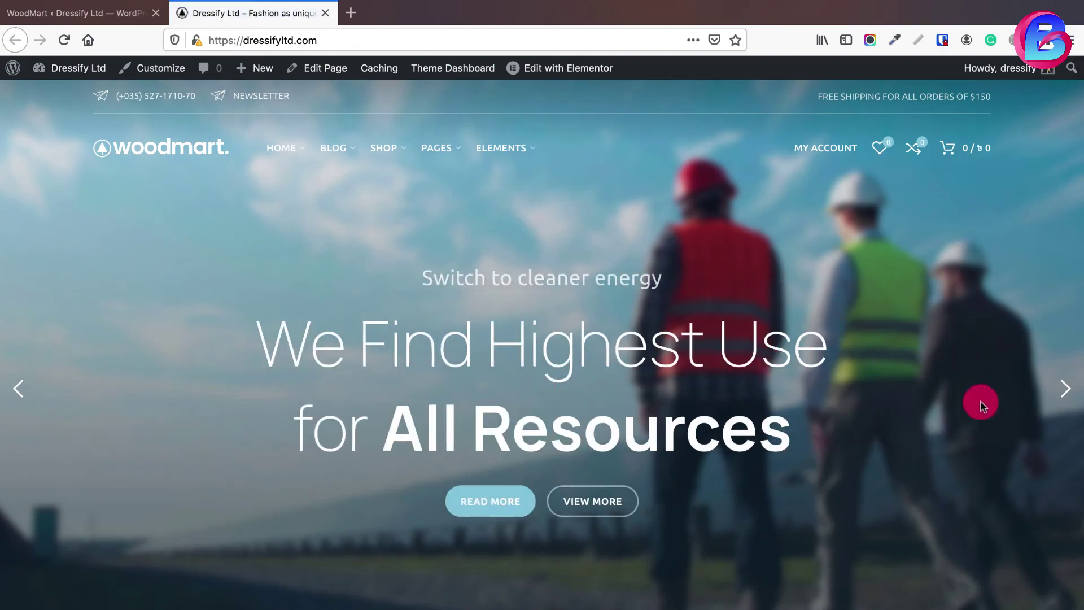
Review the homepage's slider, content sections and product listing with the imported demo design
left_click(1066, 390)
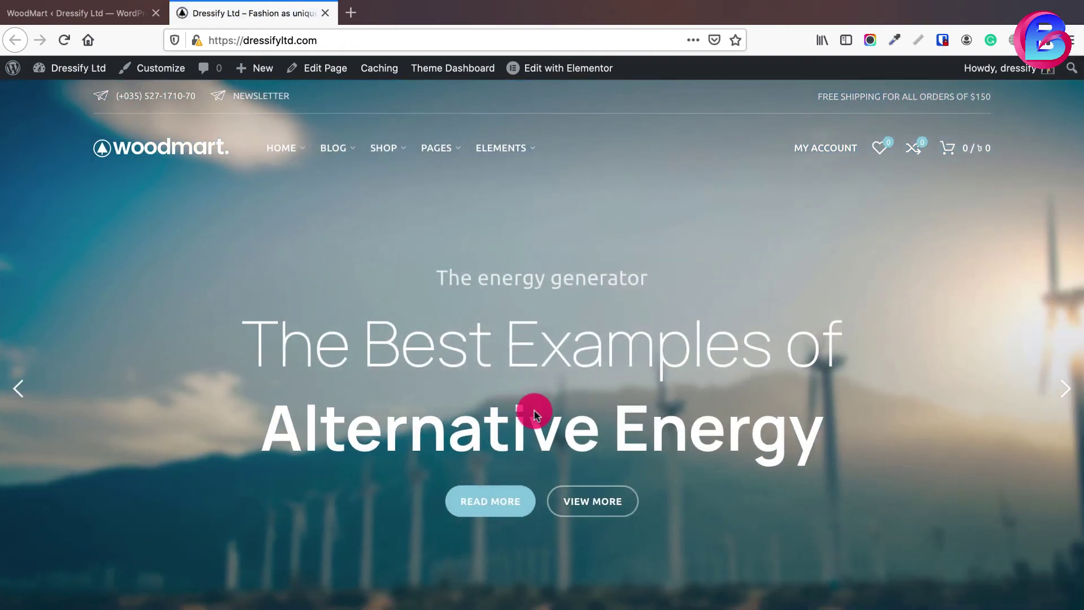
scroll(536, 423, "down", 3)
scroll(536, 420, "down", 15)
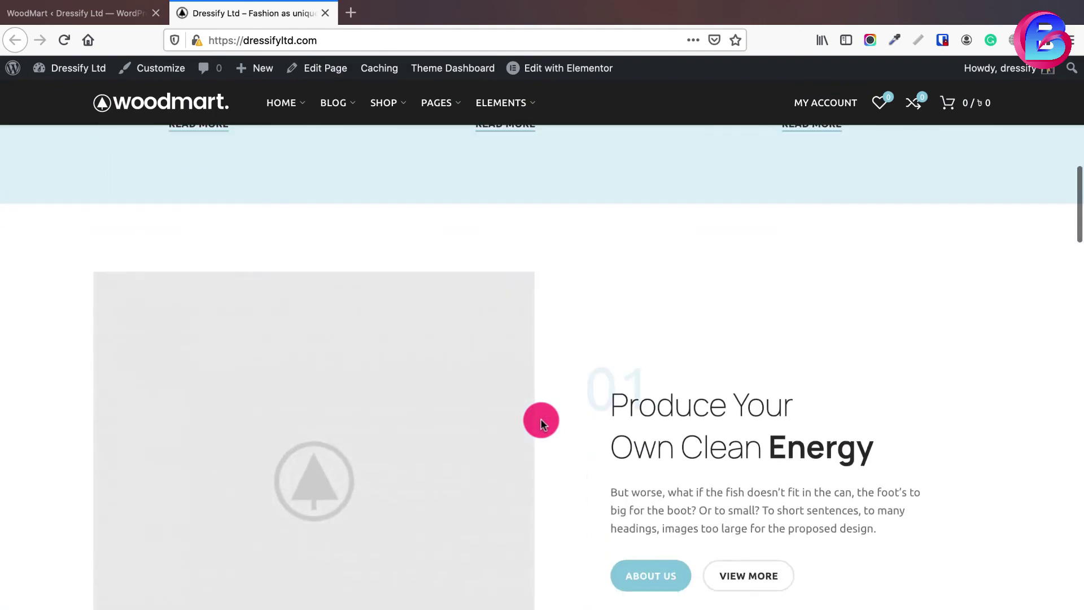
scroll(540, 421, "down", 10)
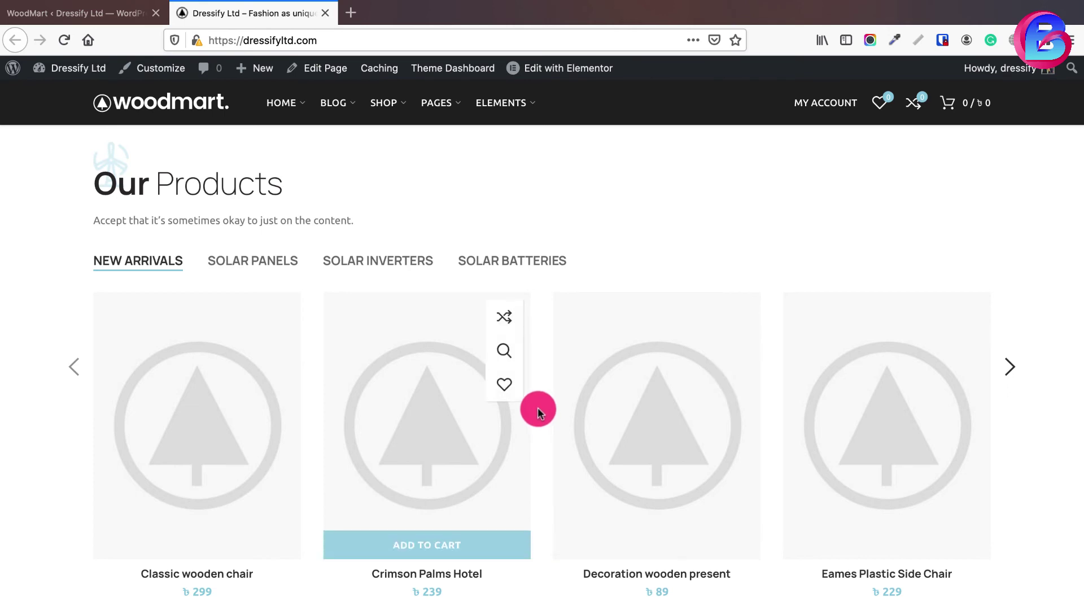
scroll(540, 404, "up", 10)
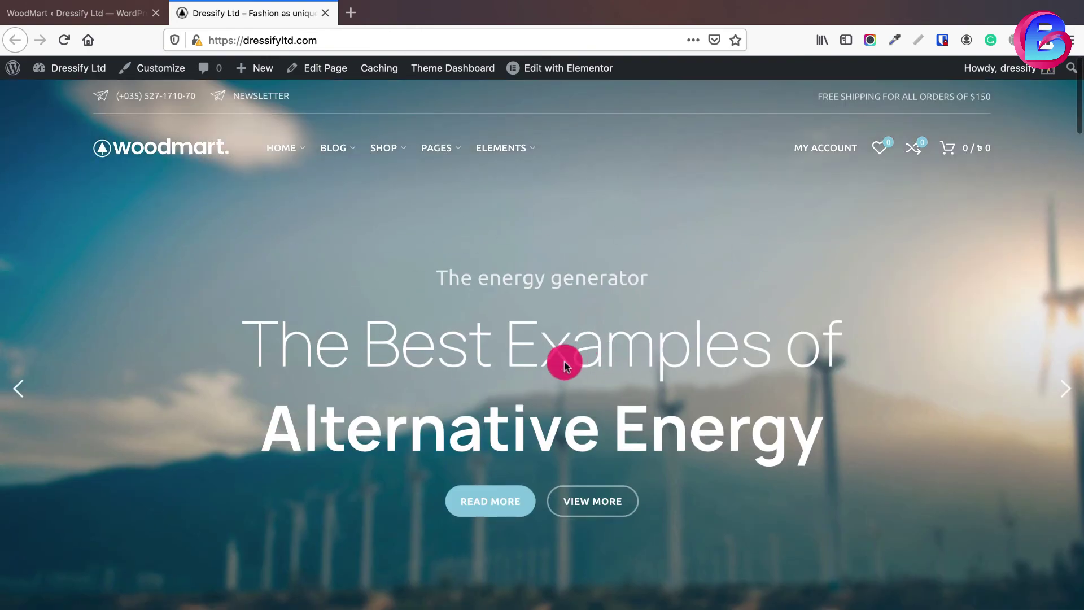
Open the Crimson Palms Hotel product from the homepage's Our Products section
scroll(564, 360, "down", 10)
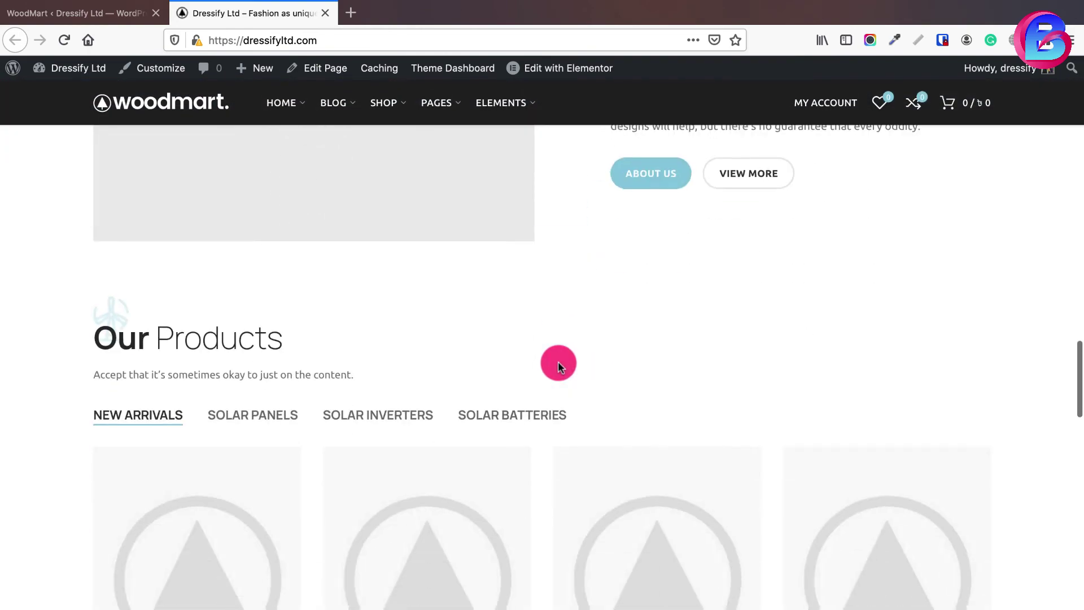
scroll(558, 361, "down", 5)
left_click(431, 444)
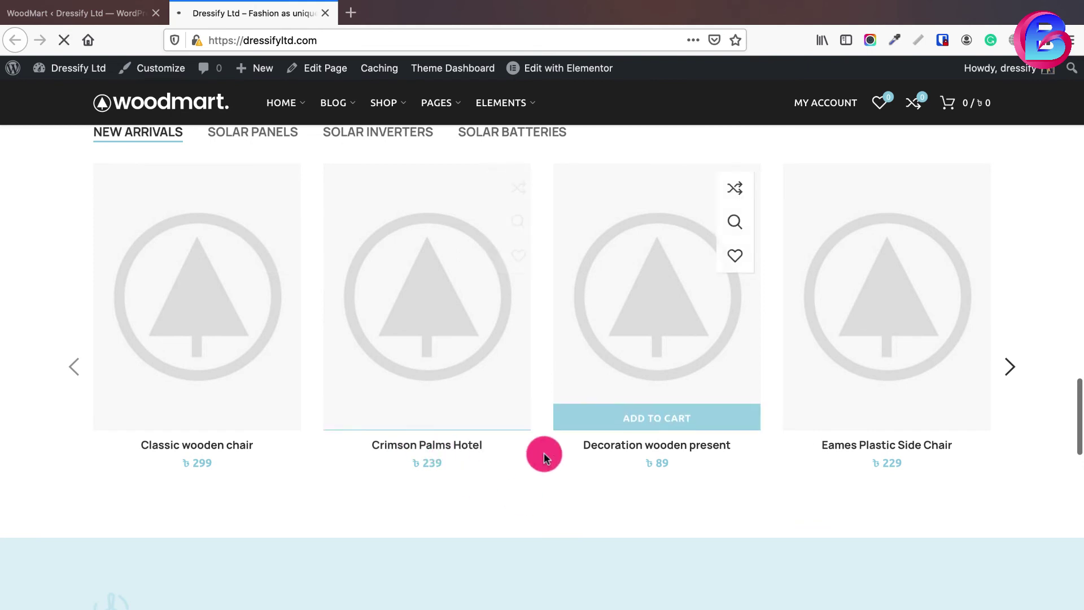